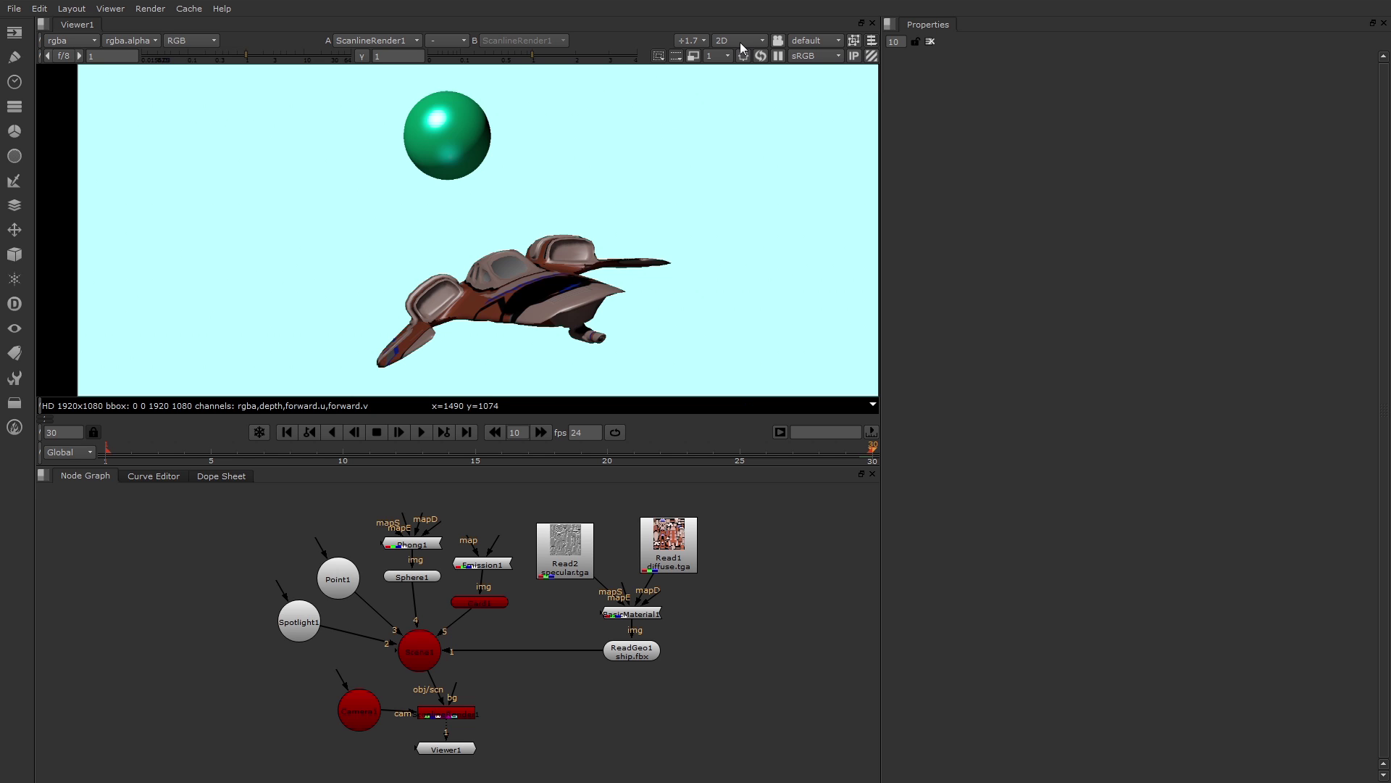
- Switch the viewer to 3D perspective and pan to see the ship, sphere, spotlight and camera
left_click(760, 40)
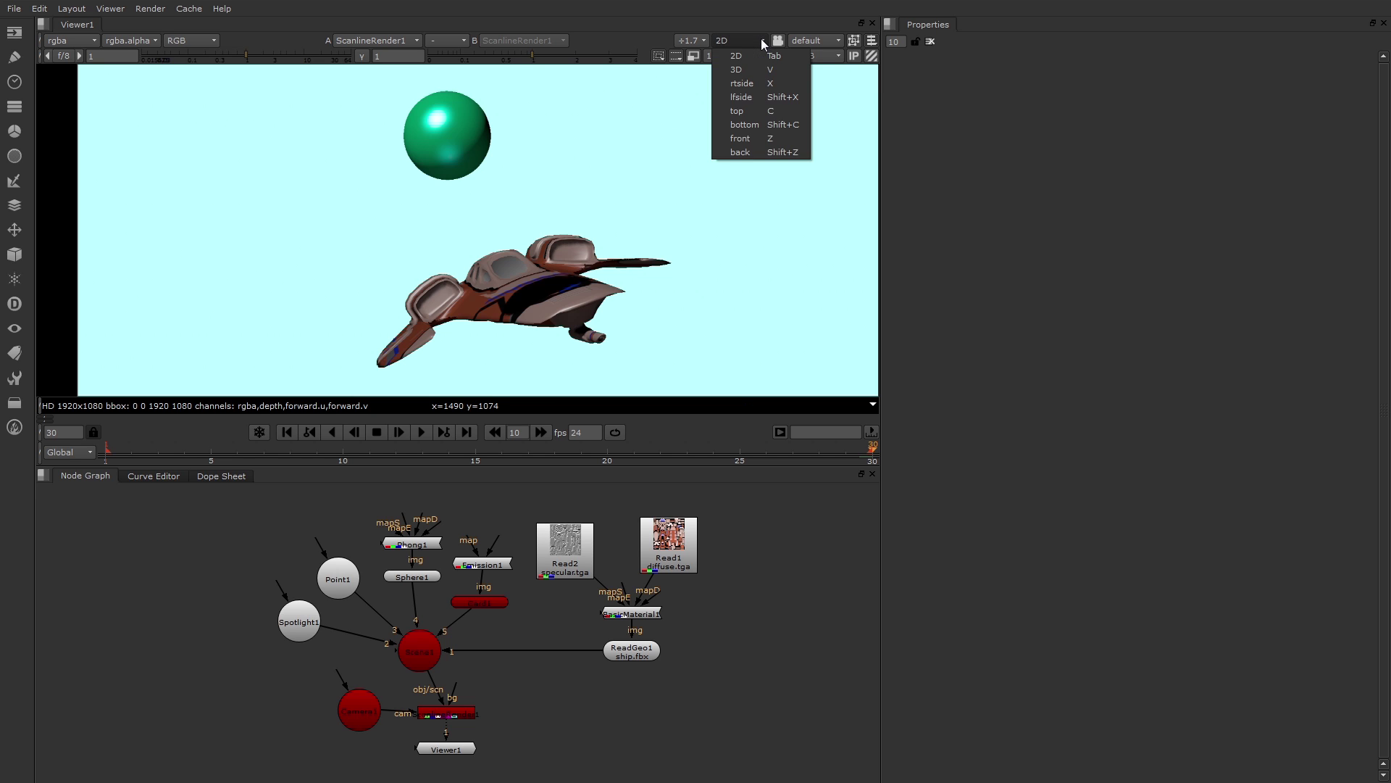
left_click(759, 69)
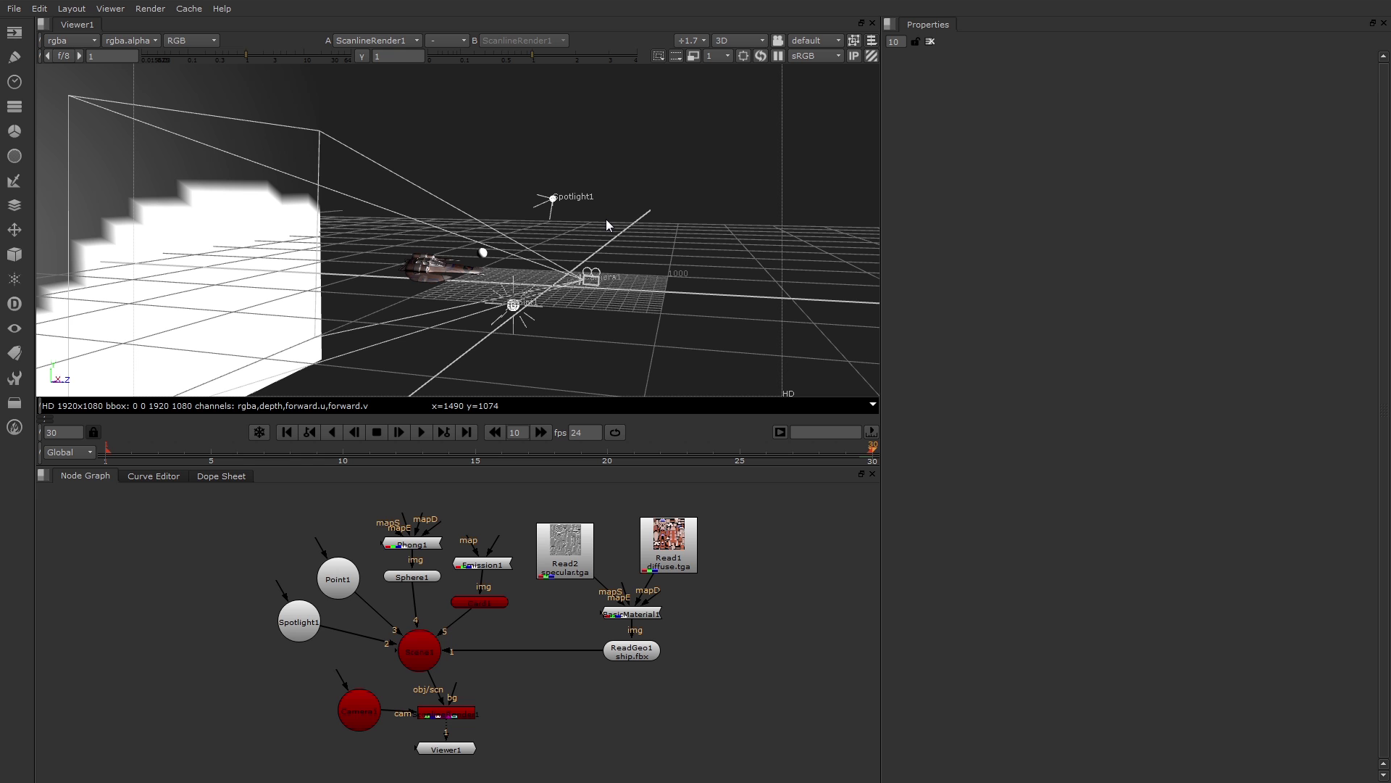
middle_click_drag(605, 219, 576, 297)
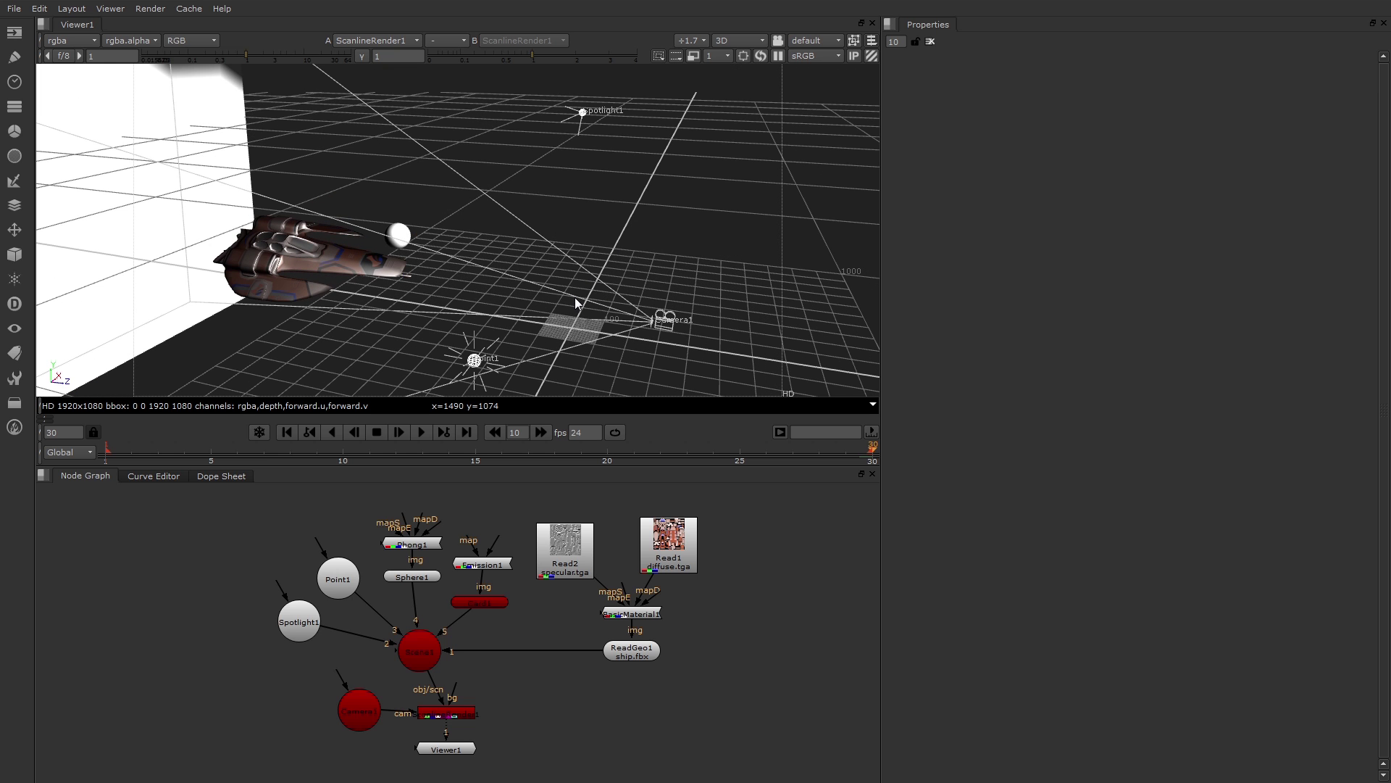
left_click(669, 321)
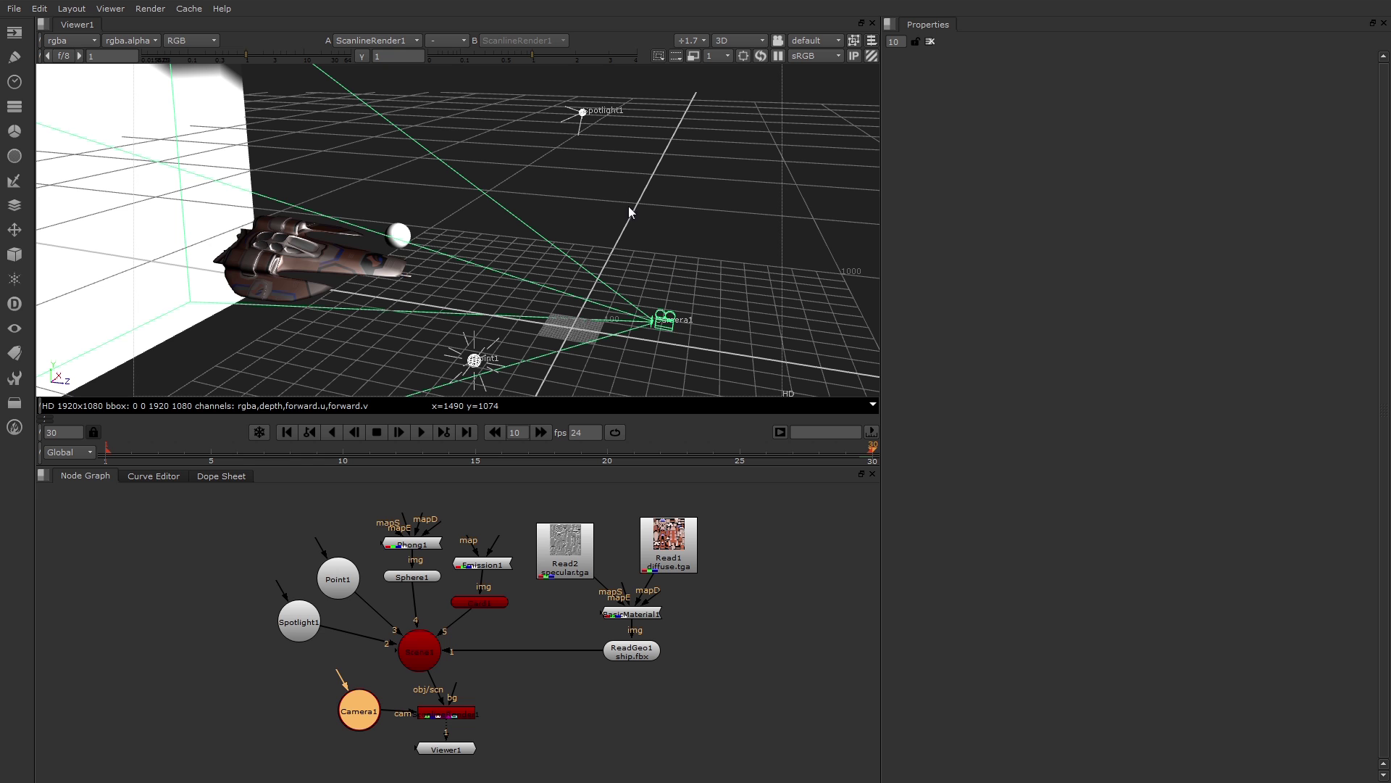
left_click(582, 115)
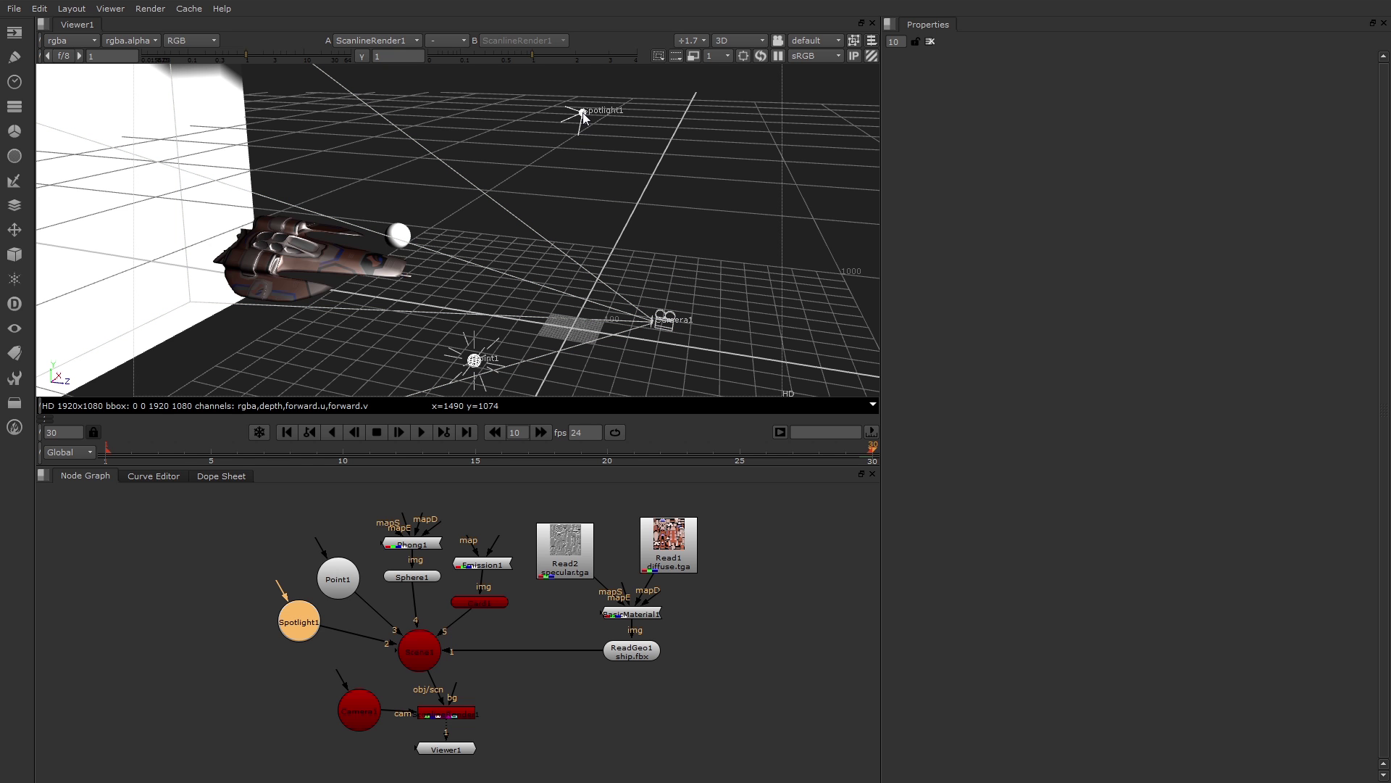
left_click_drag(558, 237, 544, 139, "ctrl")
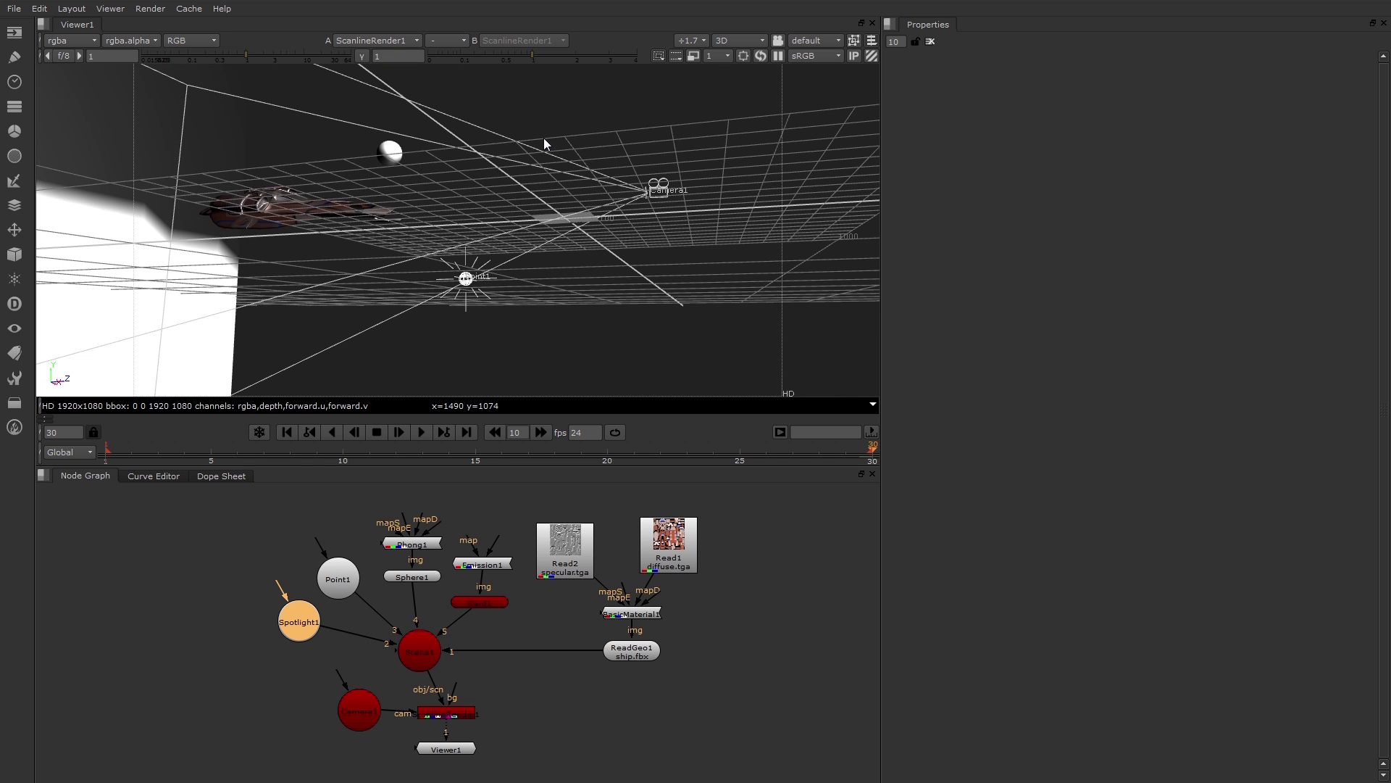
left_click(470, 281)
left_click_drag(442, 259, 667, 336, "ctrl")
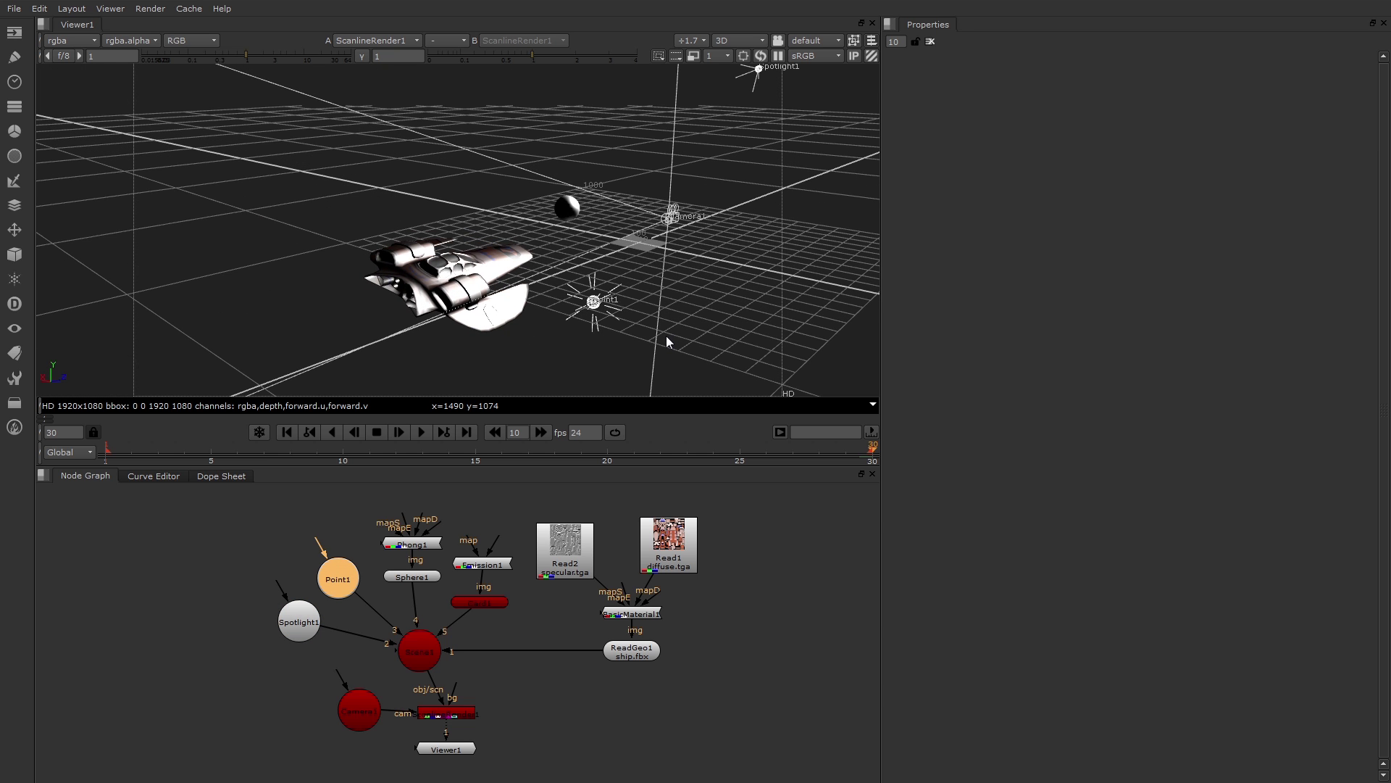
left_click(565, 208)
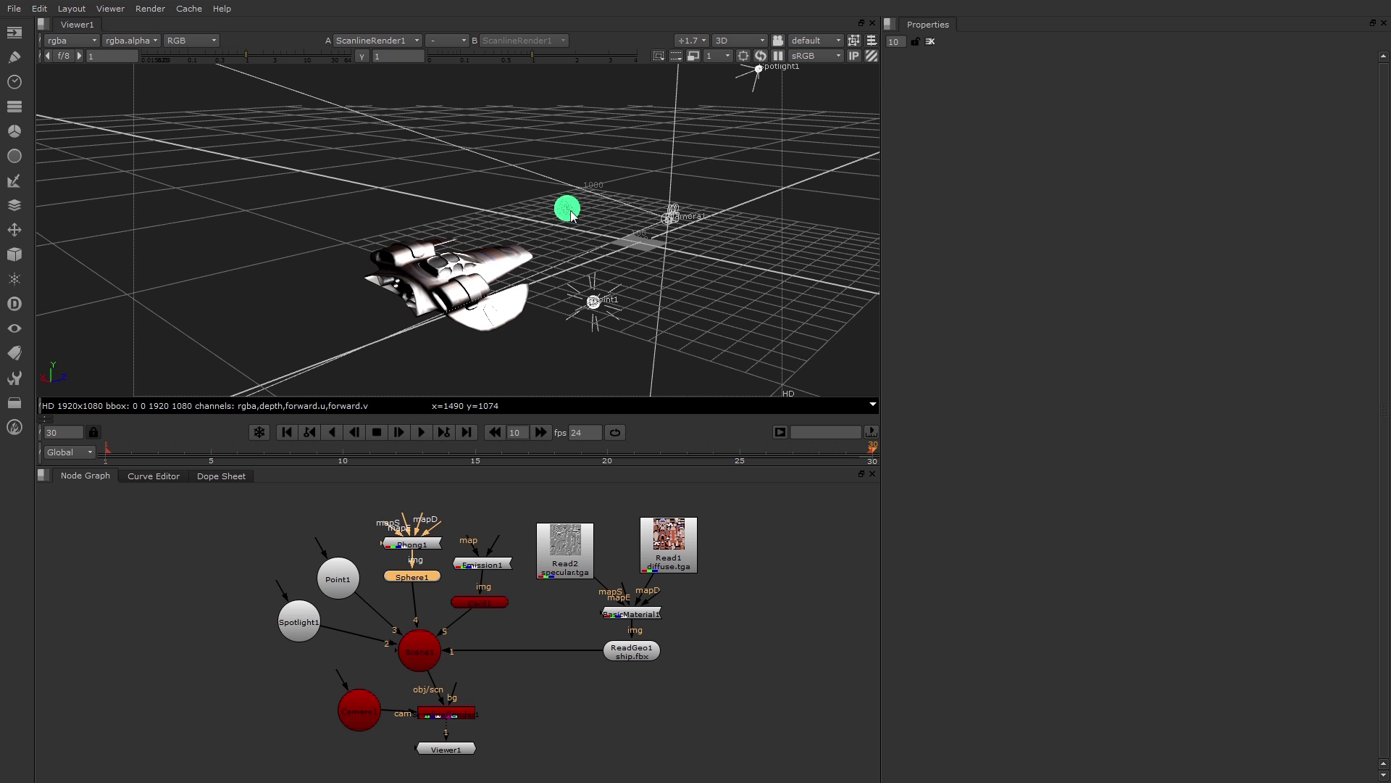
left_click(443, 271)
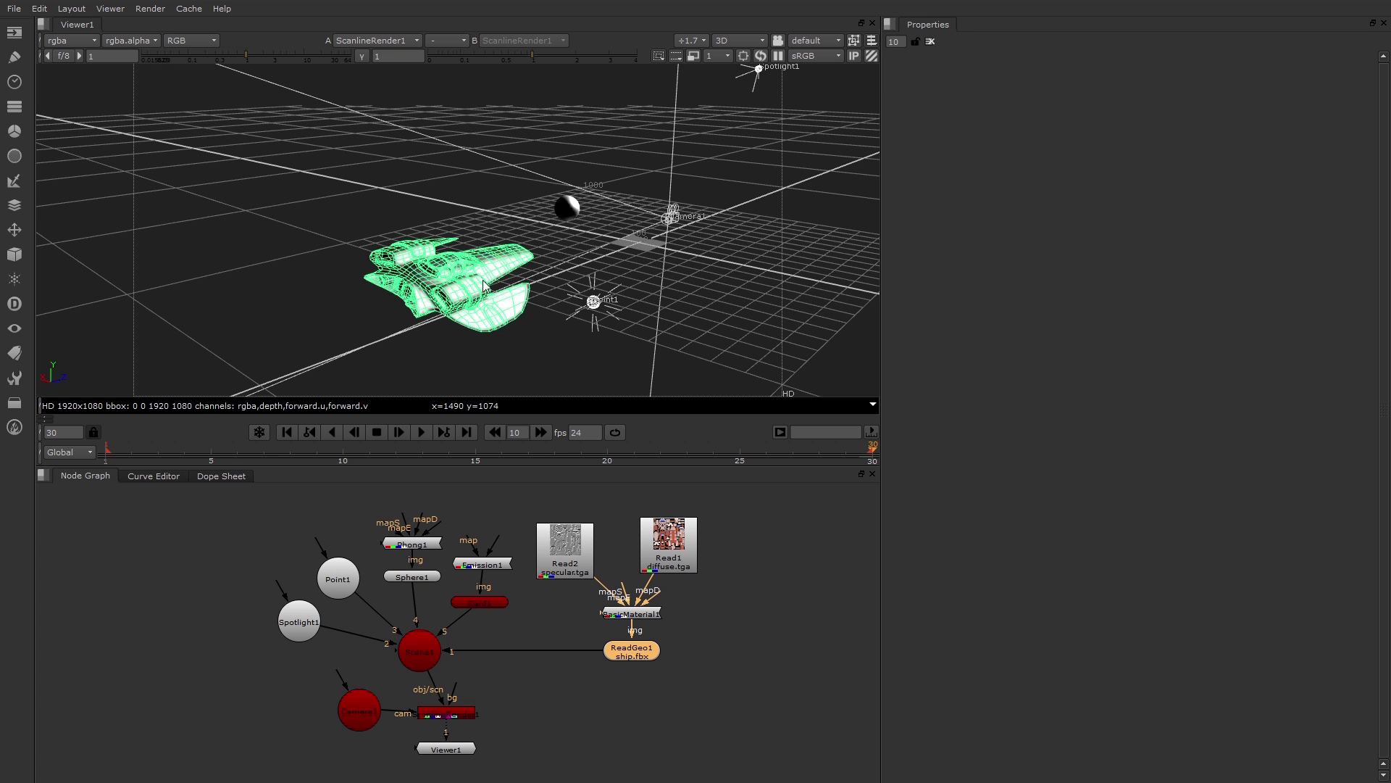
left_click_drag(658, 275, 504, 163, "ctrl")
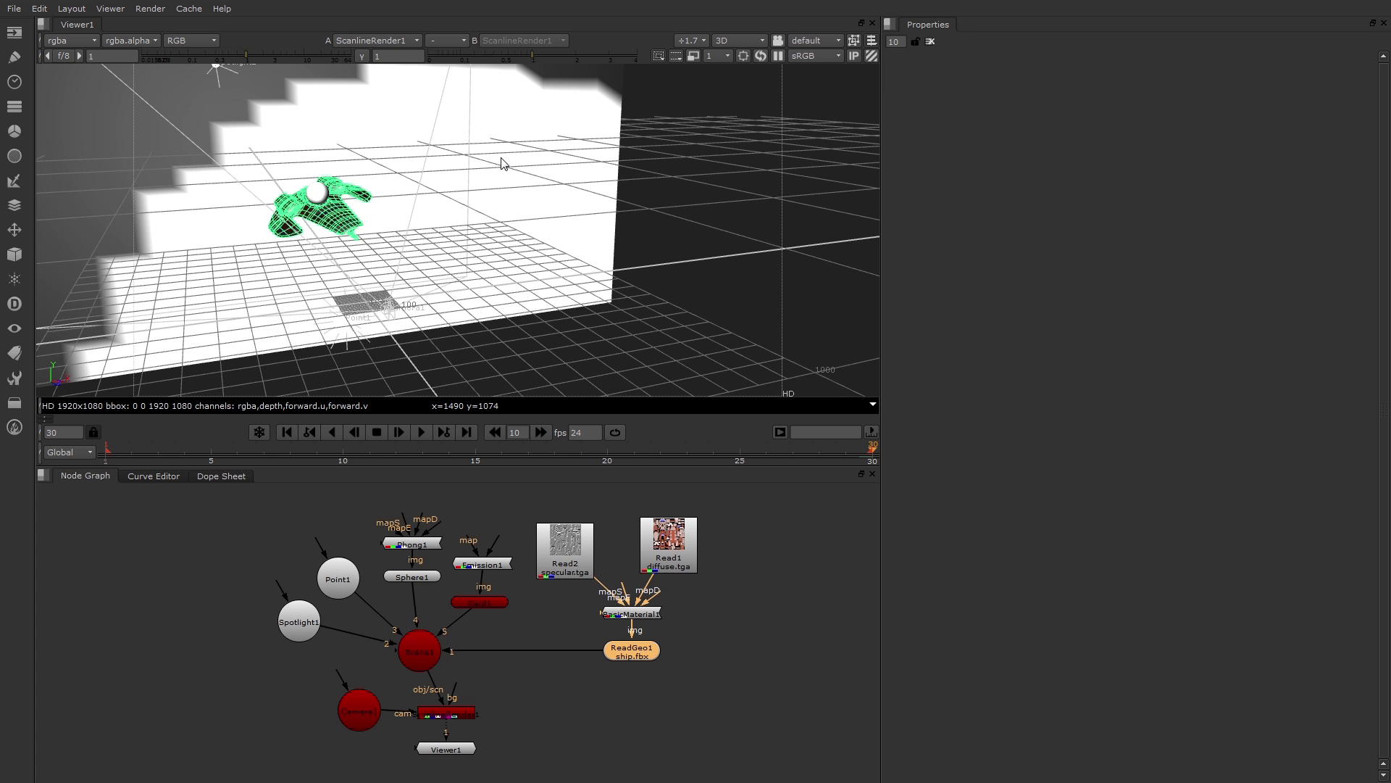
left_click(609, 124)
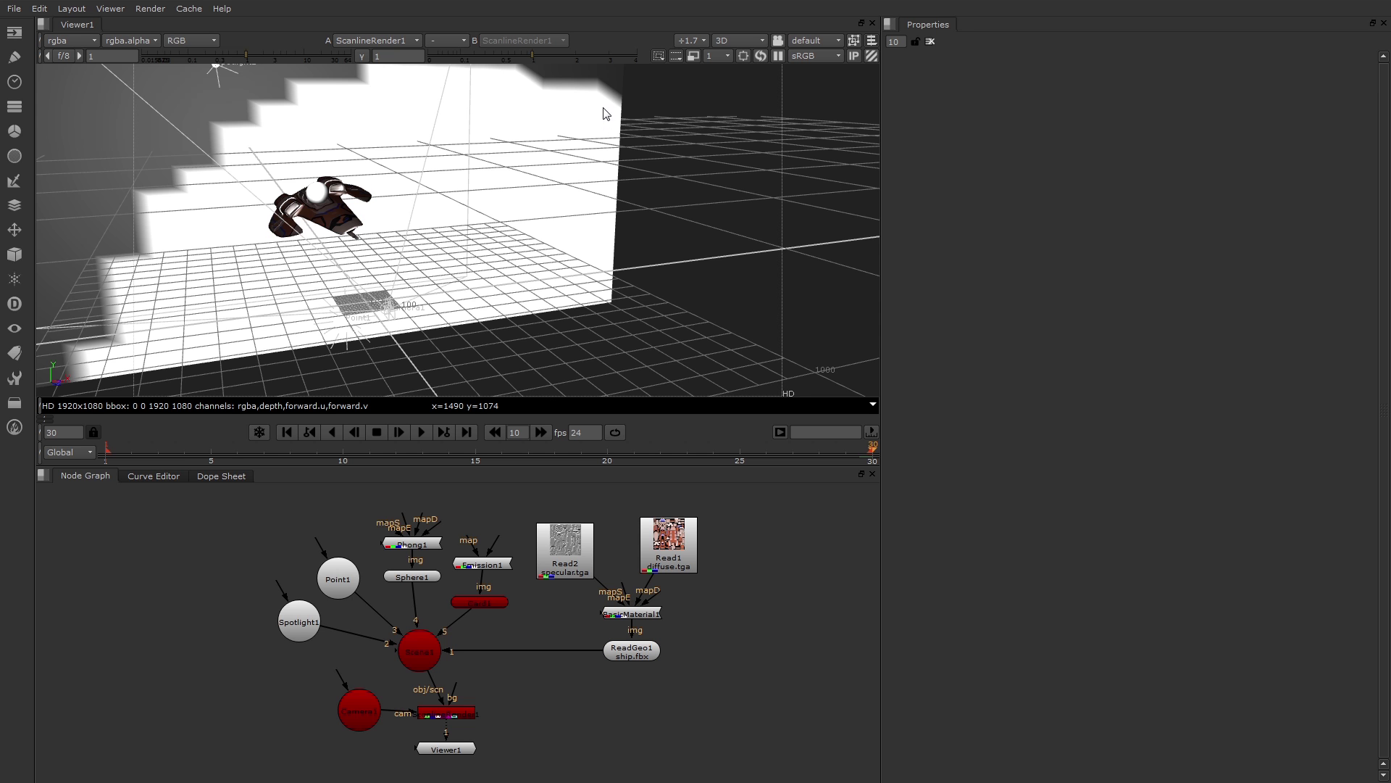
left_click_drag(654, 160, 637, 224, "ctrl")
left_click(636, 224)
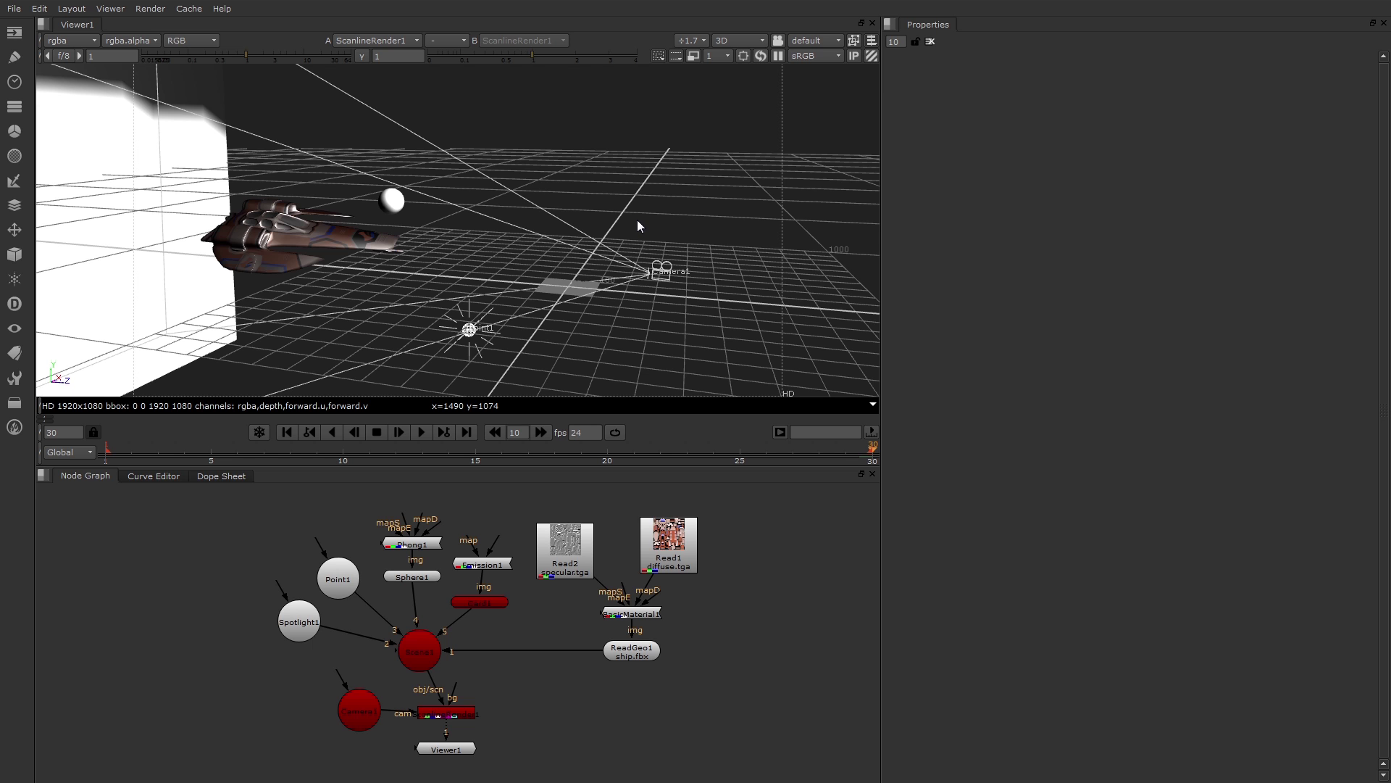
scroll(476, 607, "up", 4)
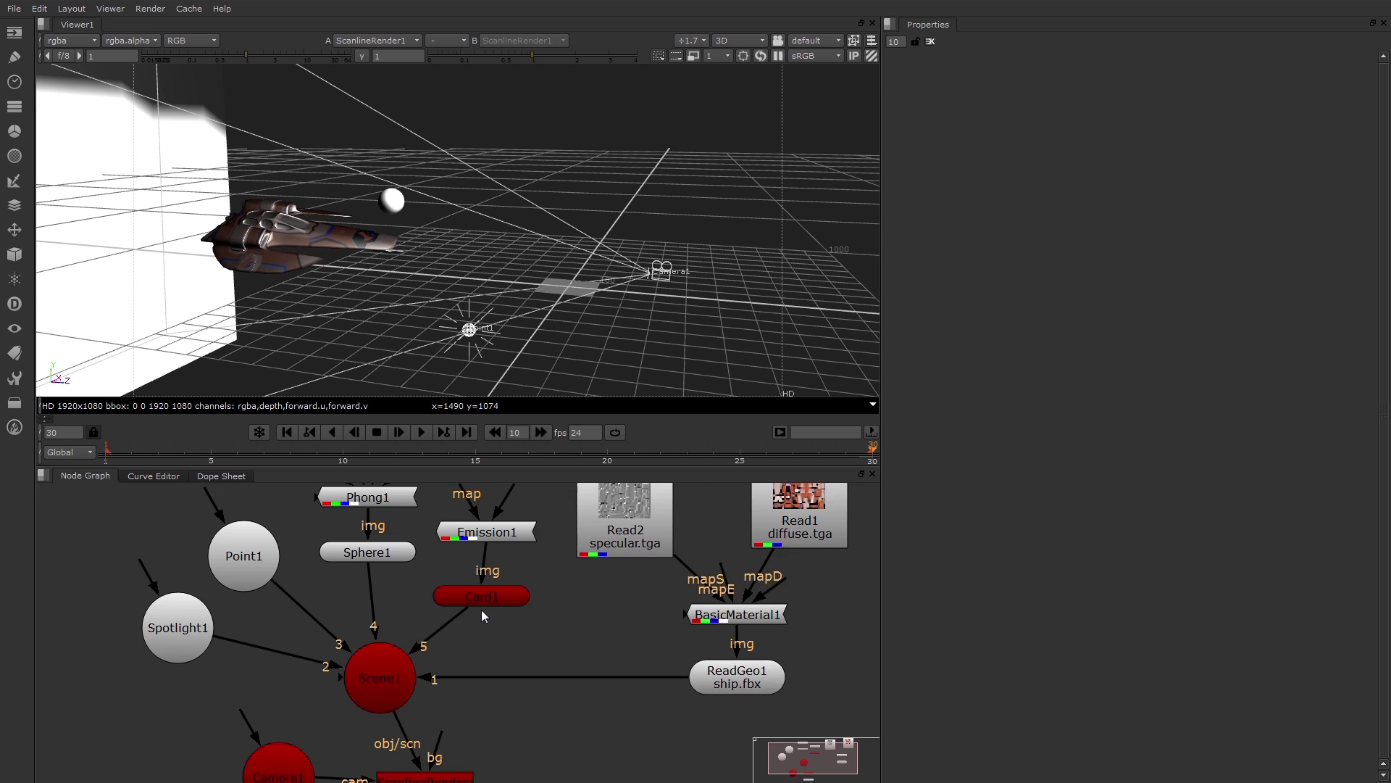
middle_click_drag(446, 642, 548, 554)
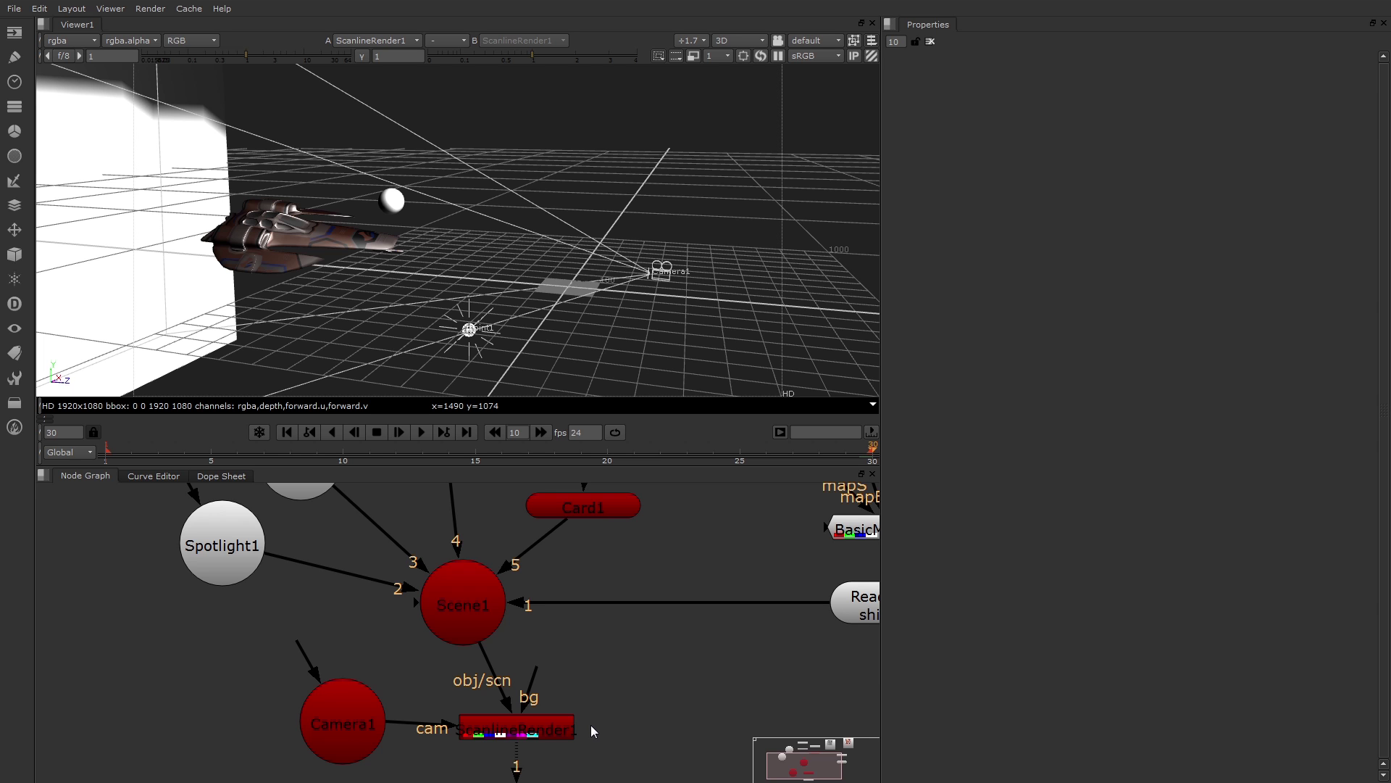
left_click(358, 704)
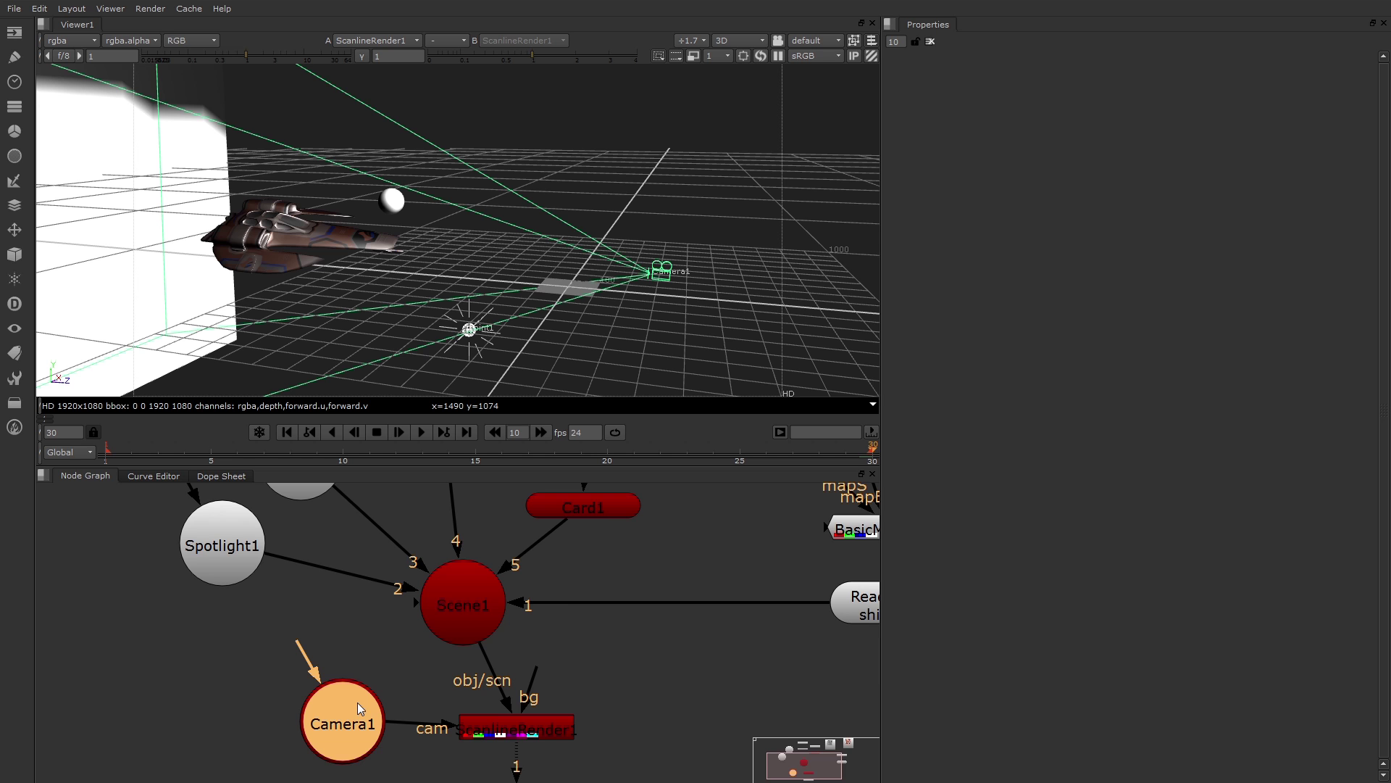
middle_click_drag(558, 653, 595, 782)
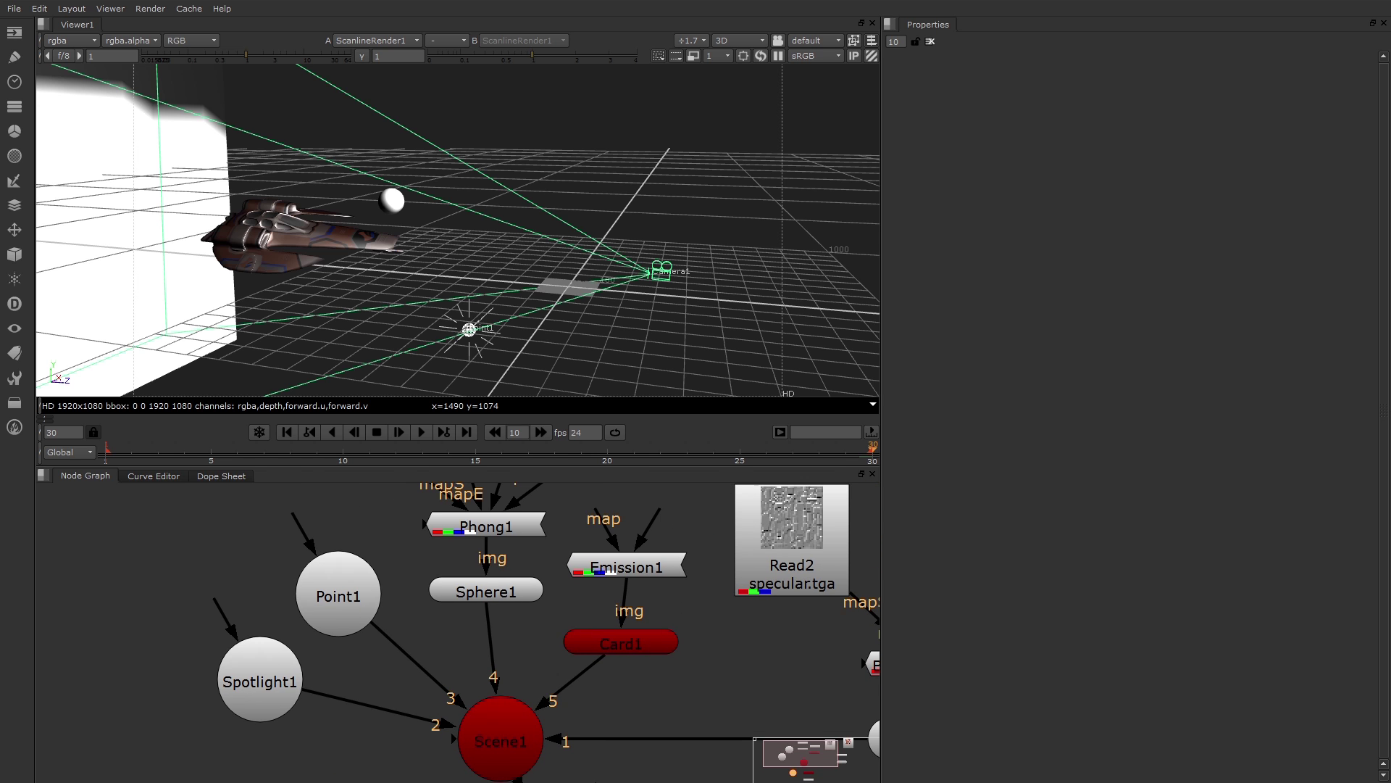
left_click(431, 624)
left_click(250, 668)
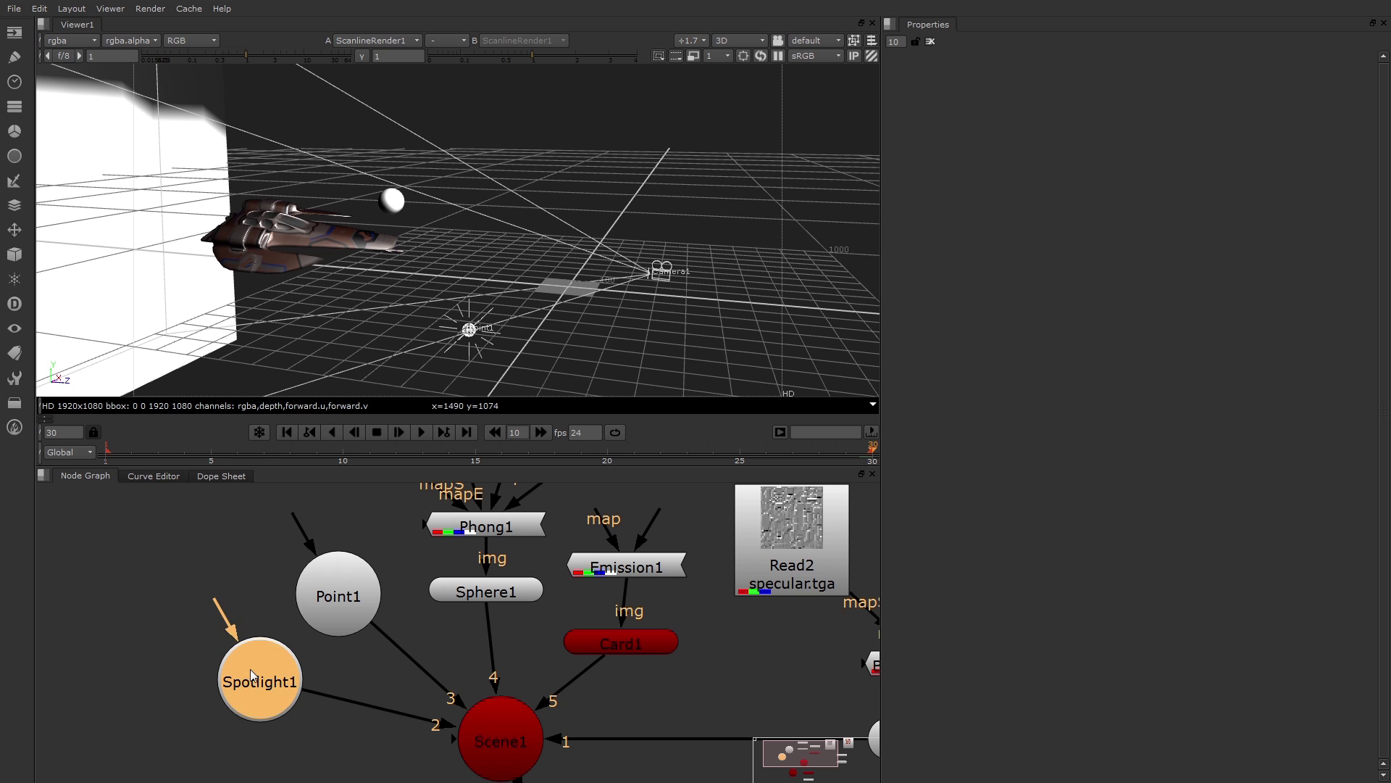
left_click(339, 607)
- Open Spotlight1's properties (intensity 2, cone angle 70), then select Sphere1 and Card1 and deselect
double_click(265, 679)
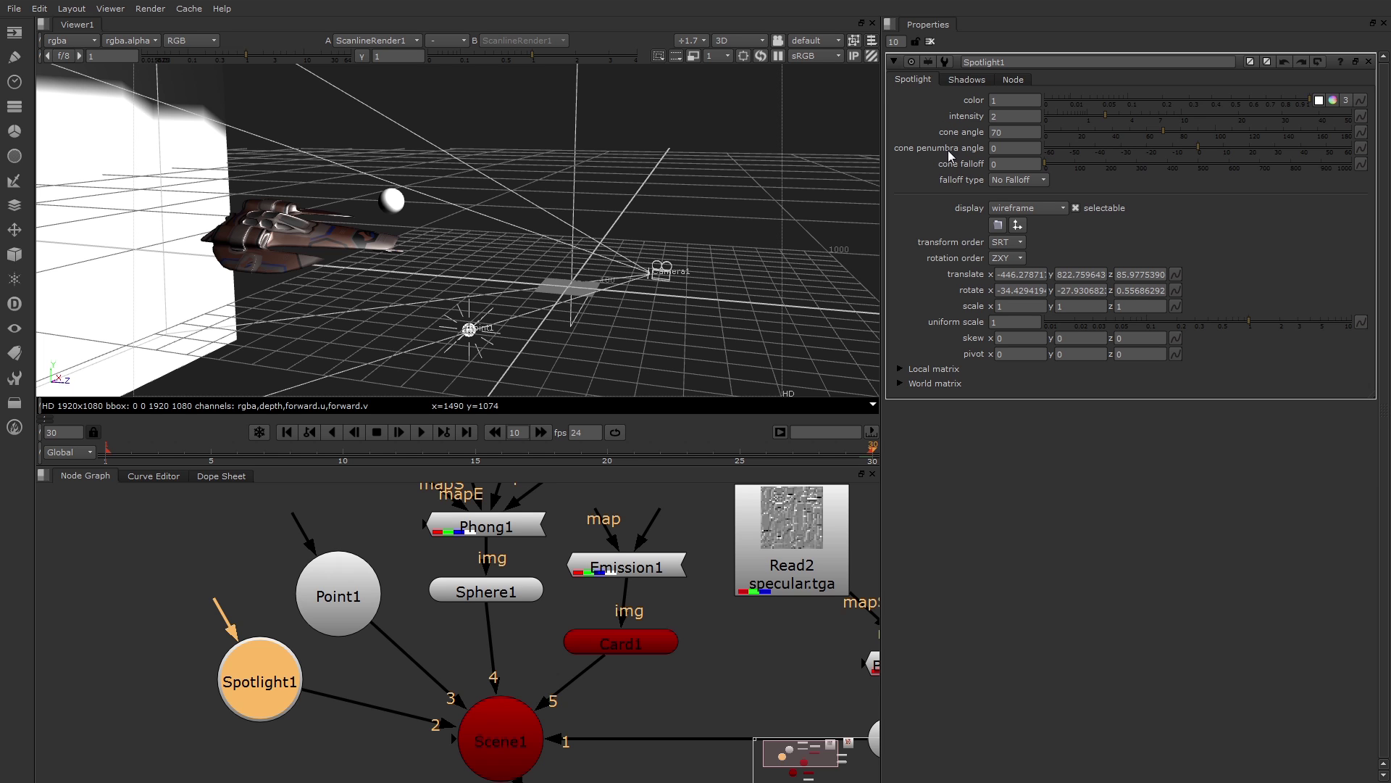
left_click(513, 591)
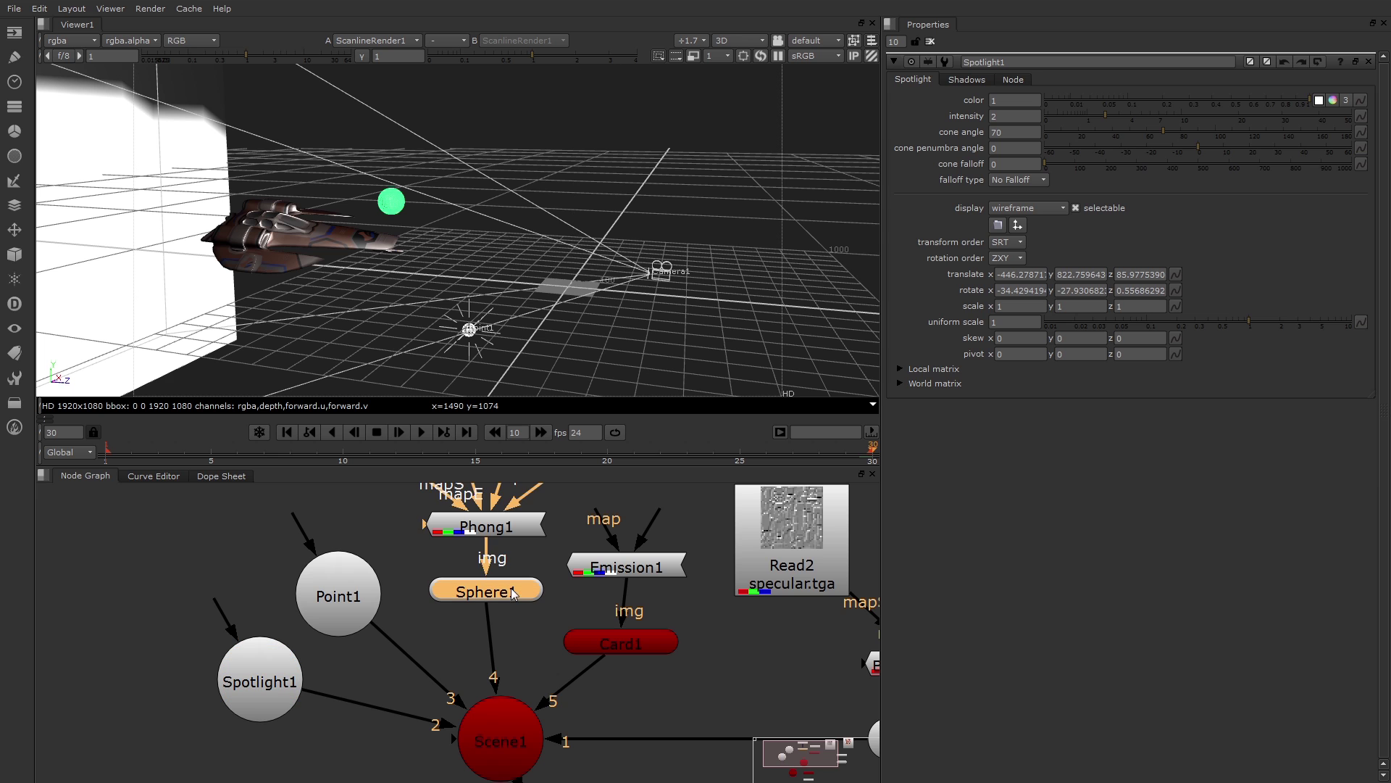
left_click(618, 647)
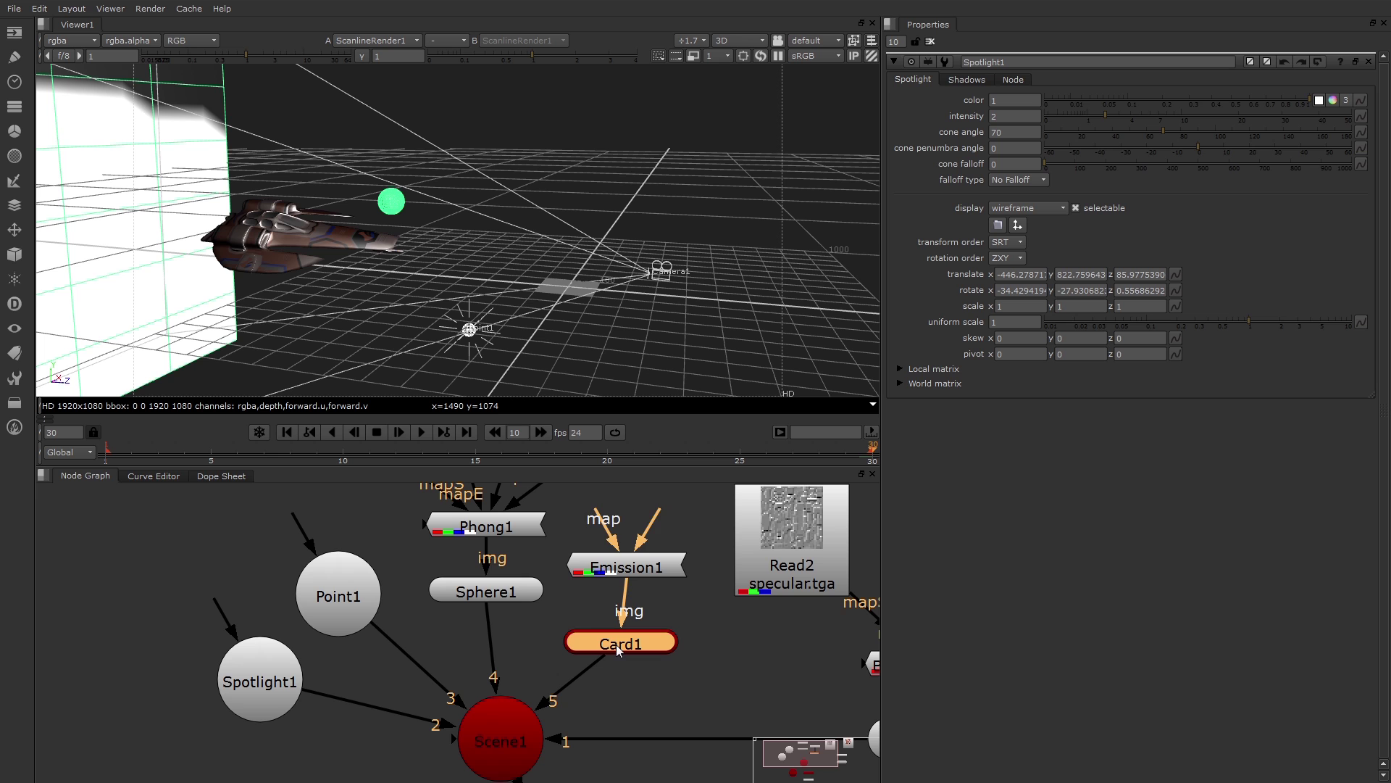
left_click(572, 617)
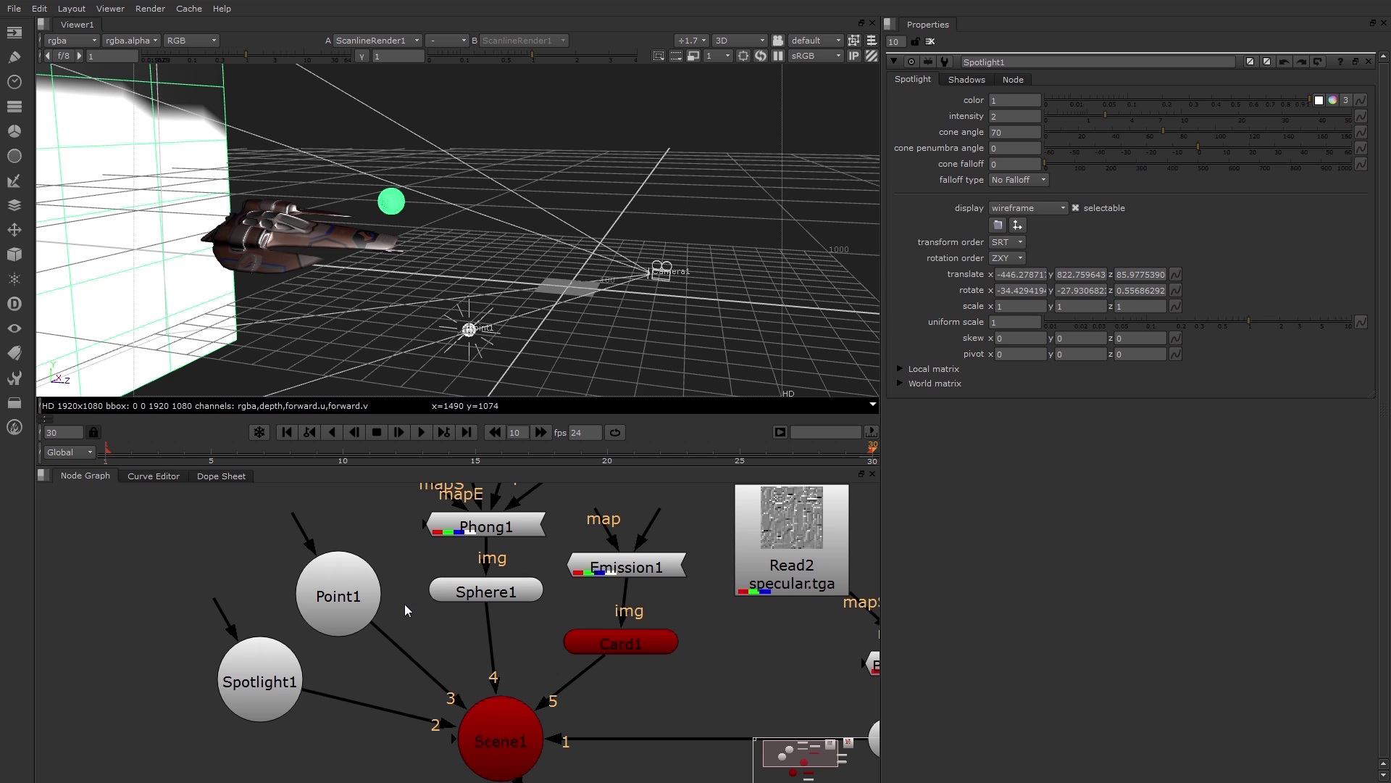
right_click(193, 547)
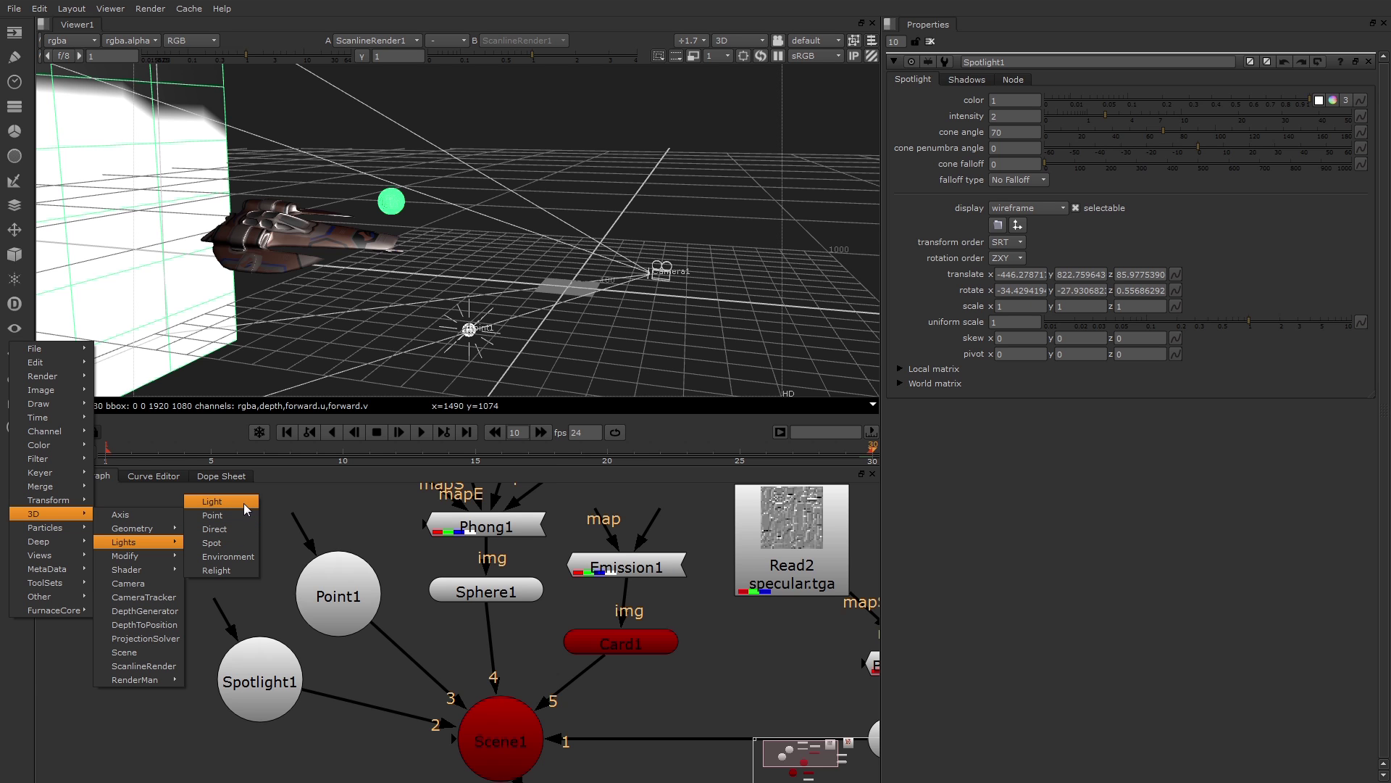
mouse_move(164, 532)
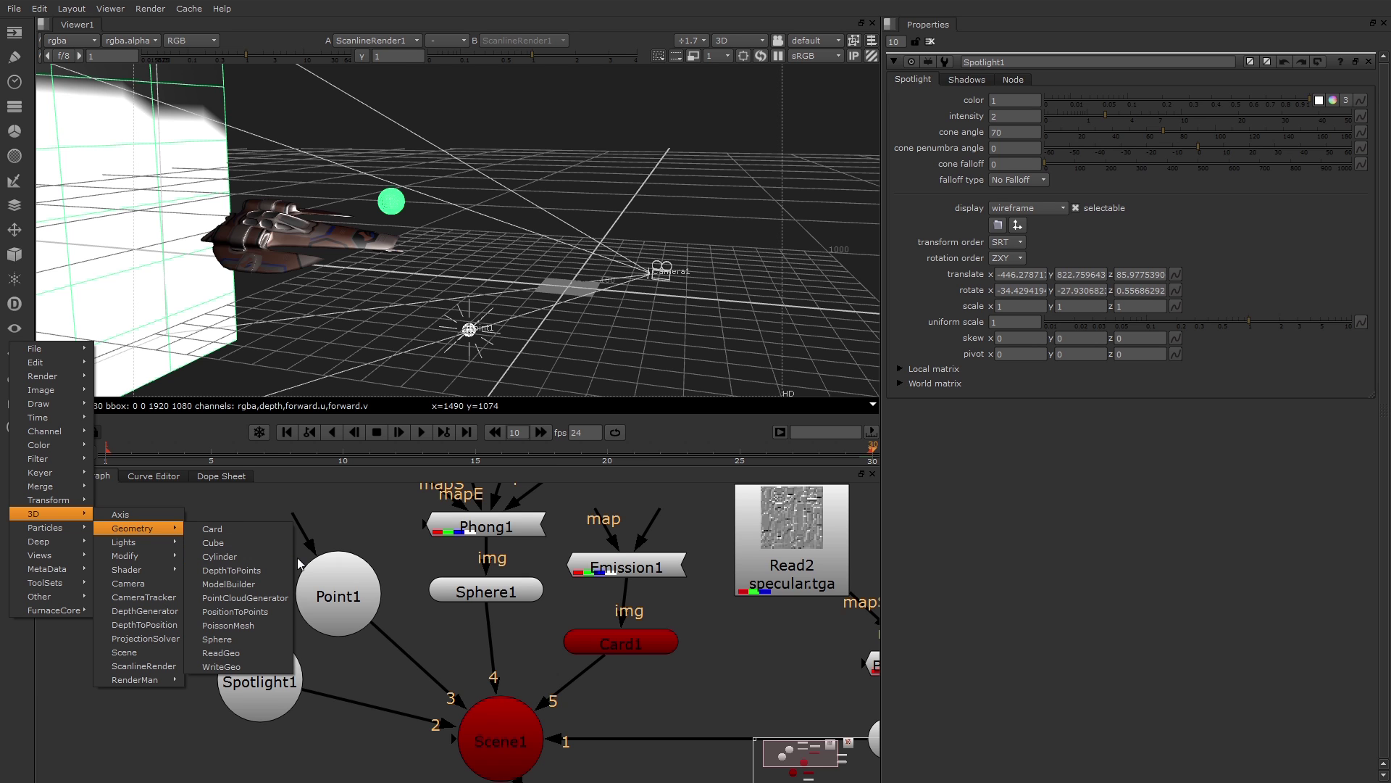
left_click(376, 527)
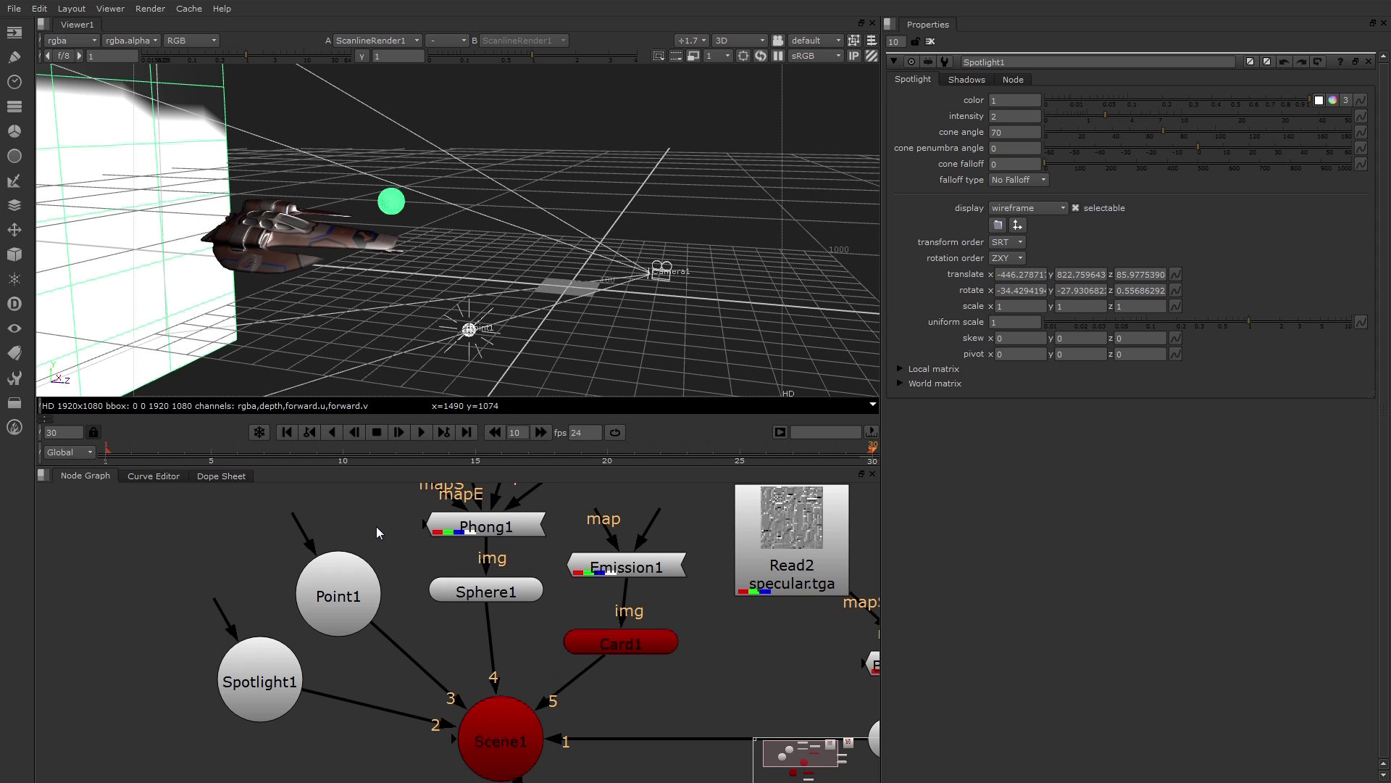
- Open Sphere1's properties and drag the sphere upward to translate y 309
double_click(505, 598)
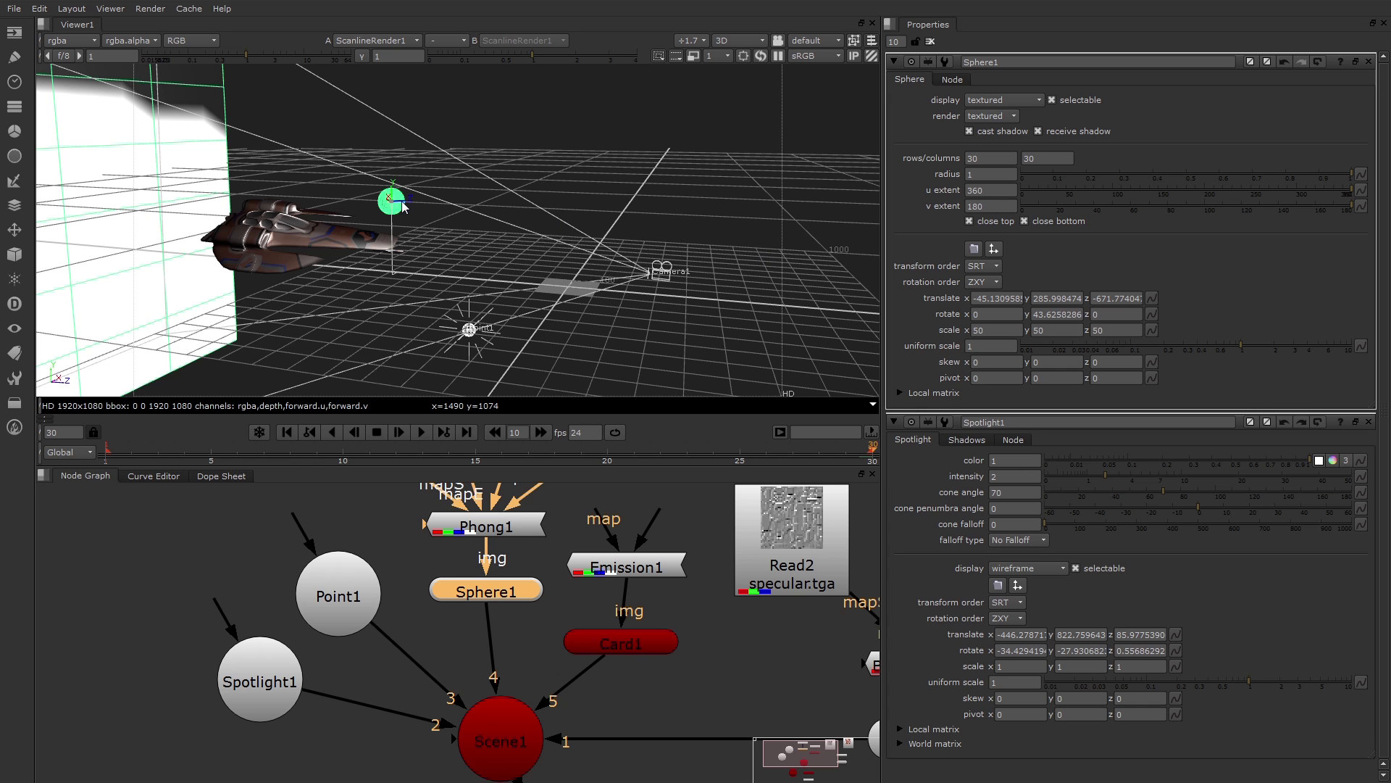
scroll(391, 201, "up", 5)
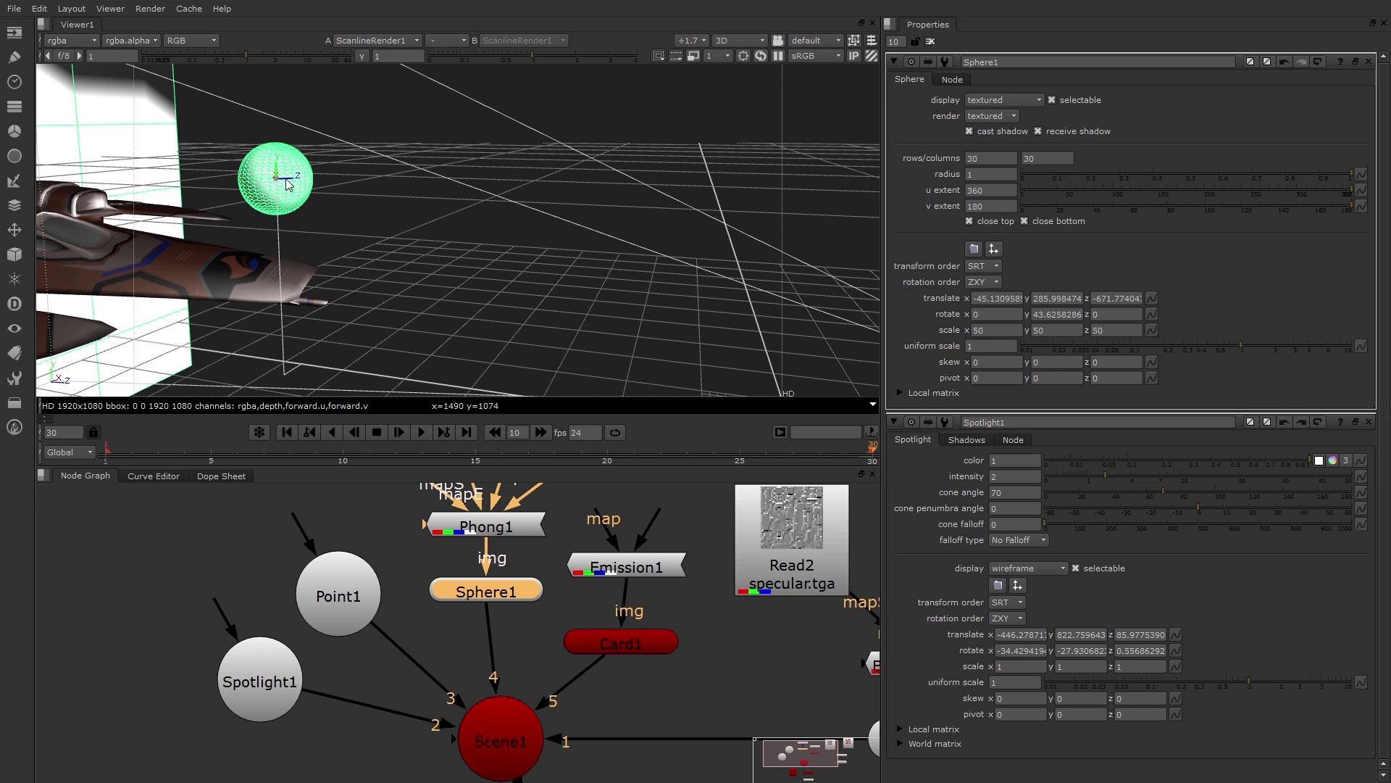
mouse_move(289, 184)
left_mouse_down()
mouse_move(463, 177)
mouse_move(302, 203)
left_mouse_up()
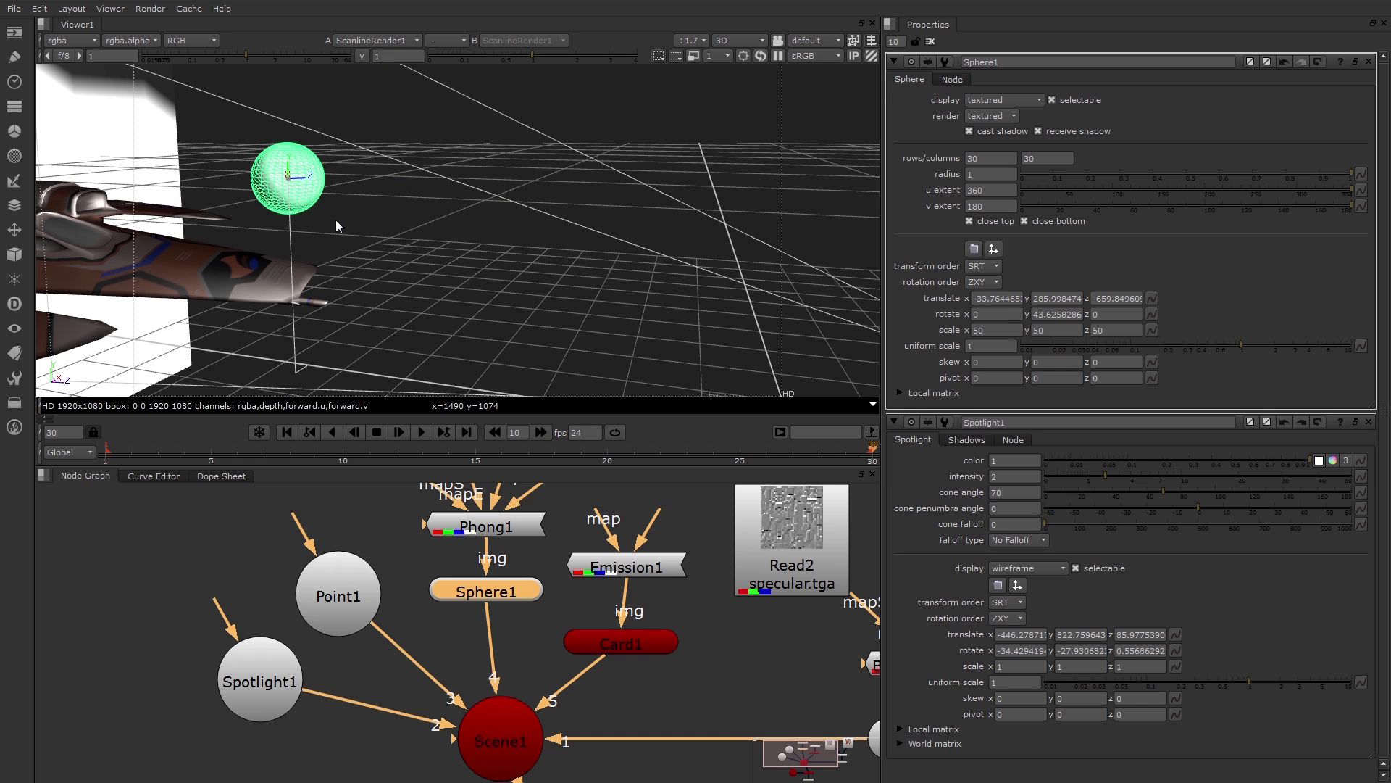
right_click_drag(336, 220, 558, 274, "alt")
mouse_move(565, 263)
left_mouse_down()
mouse_move(568, 200)
mouse_move(567, 246)
left_mouse_up()
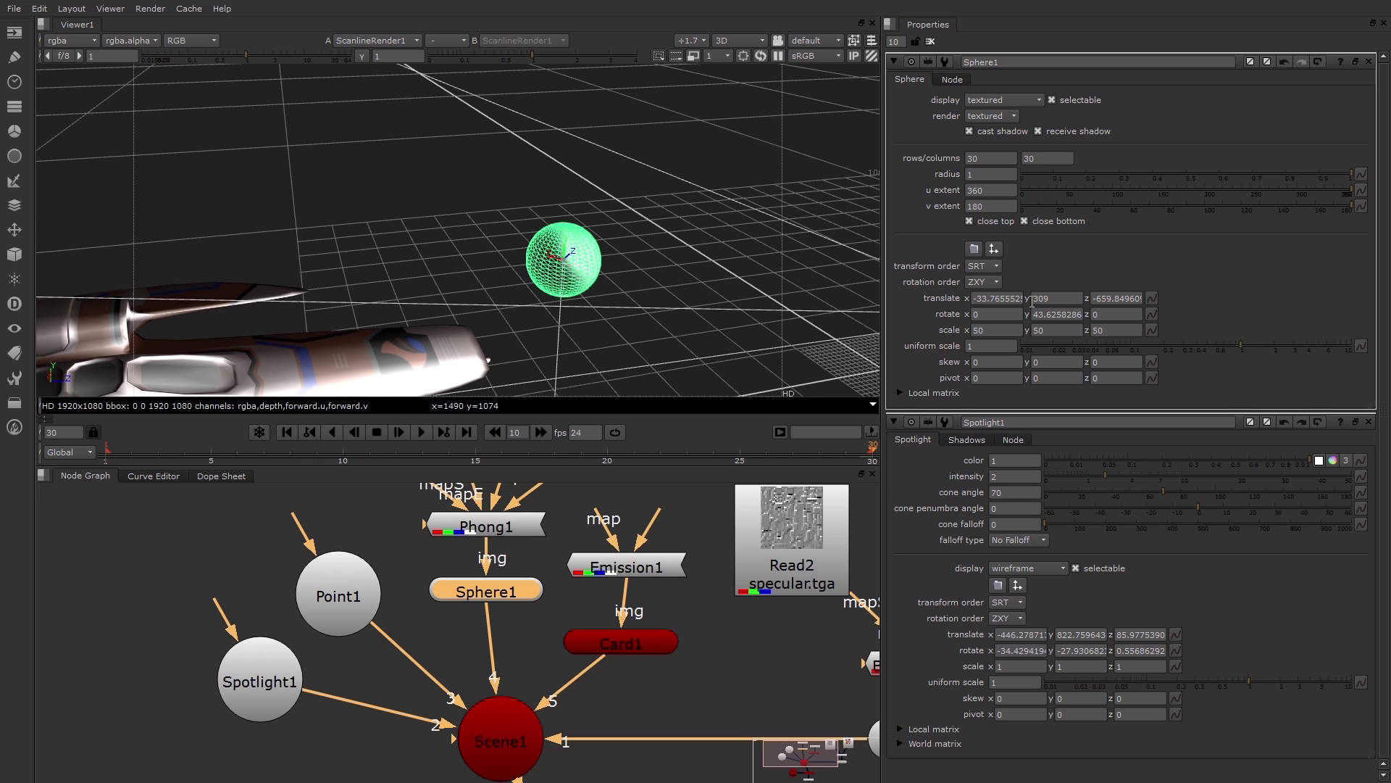
- Open Point1 and Spotlight1 properties and show Spotlight1's shadows: cast shadows on, solid mode
left_click(545, 551)
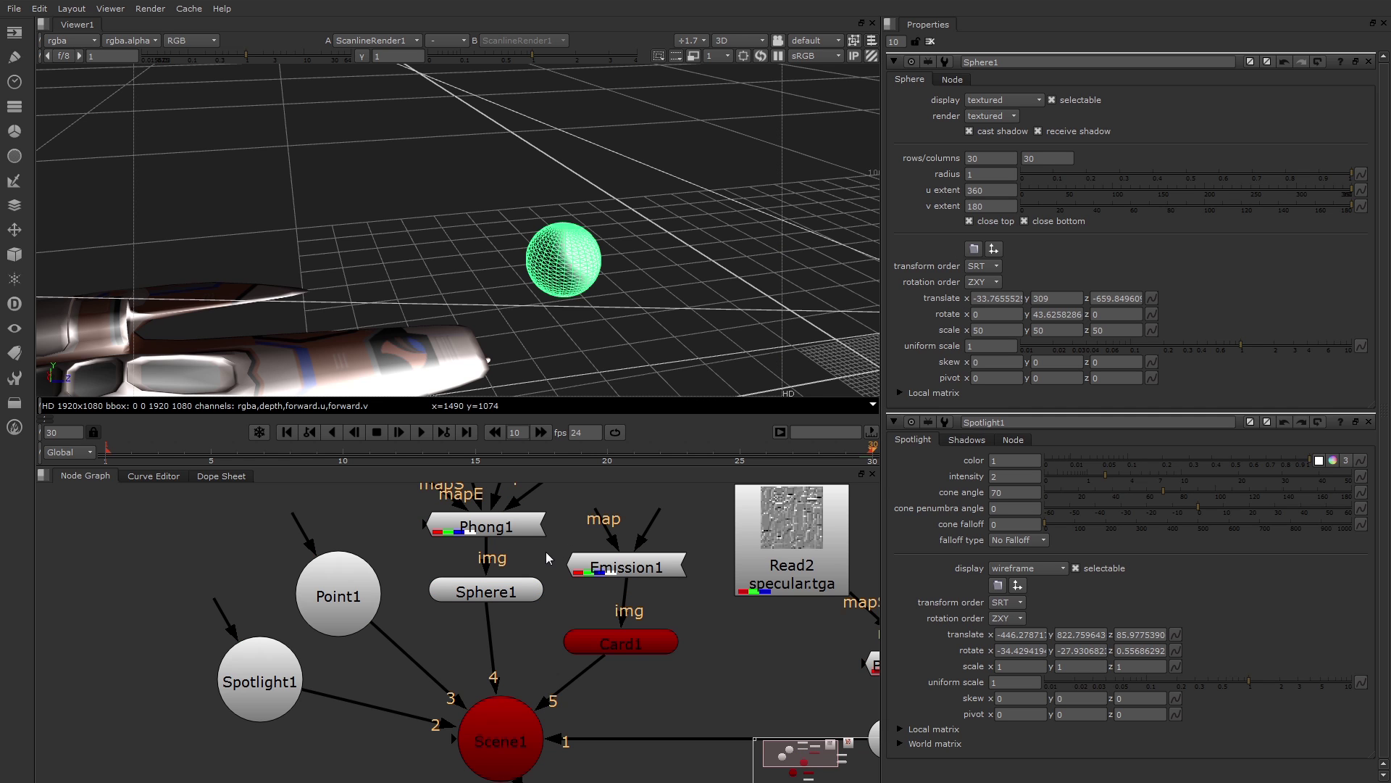
double_click(348, 573)
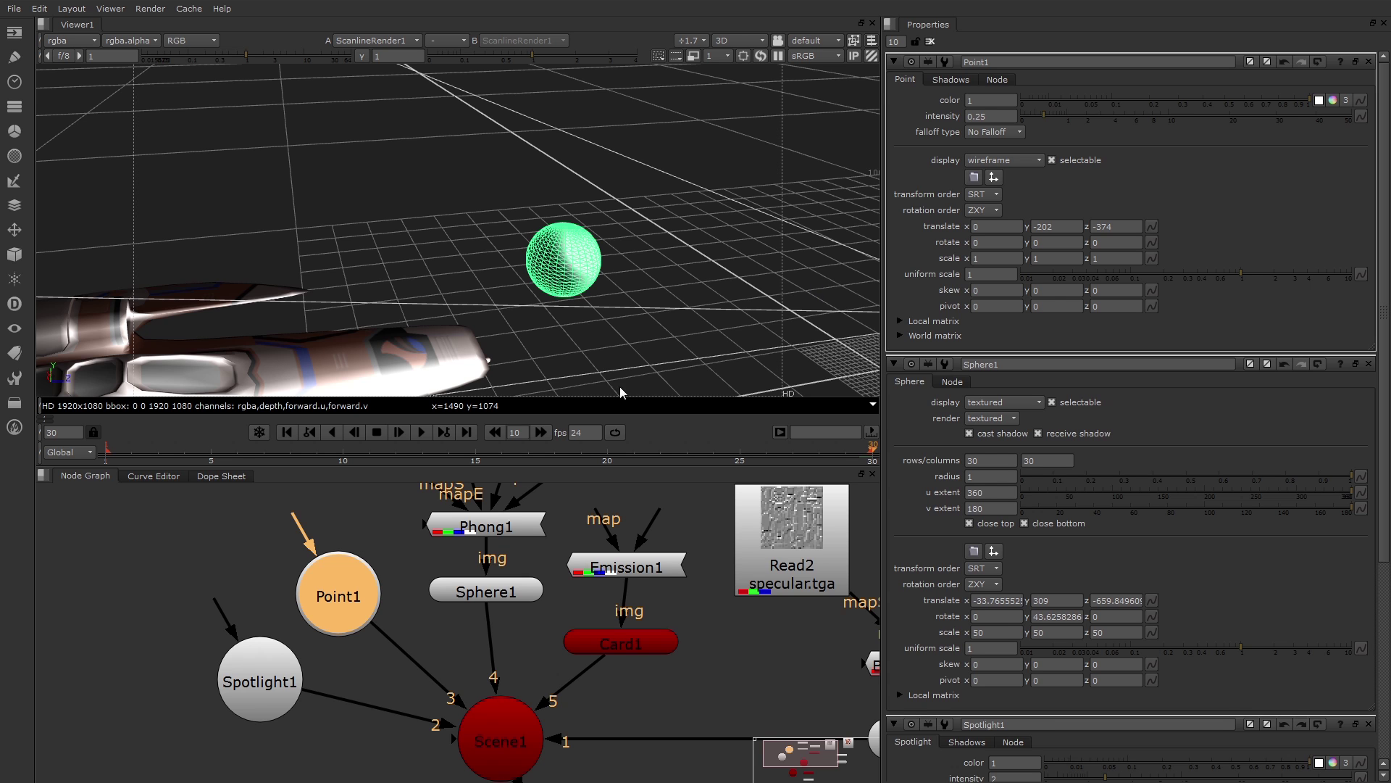
double_click(251, 689)
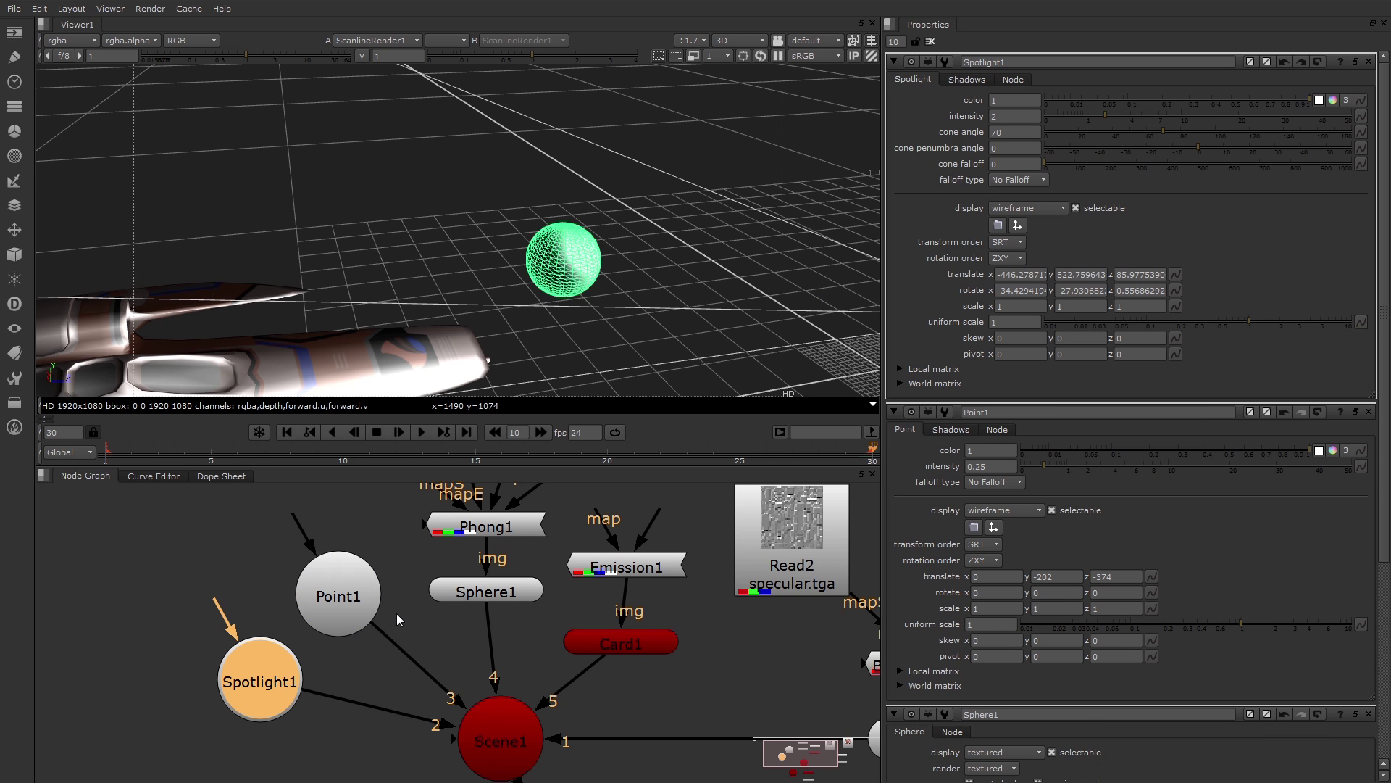
left_click(968, 80)
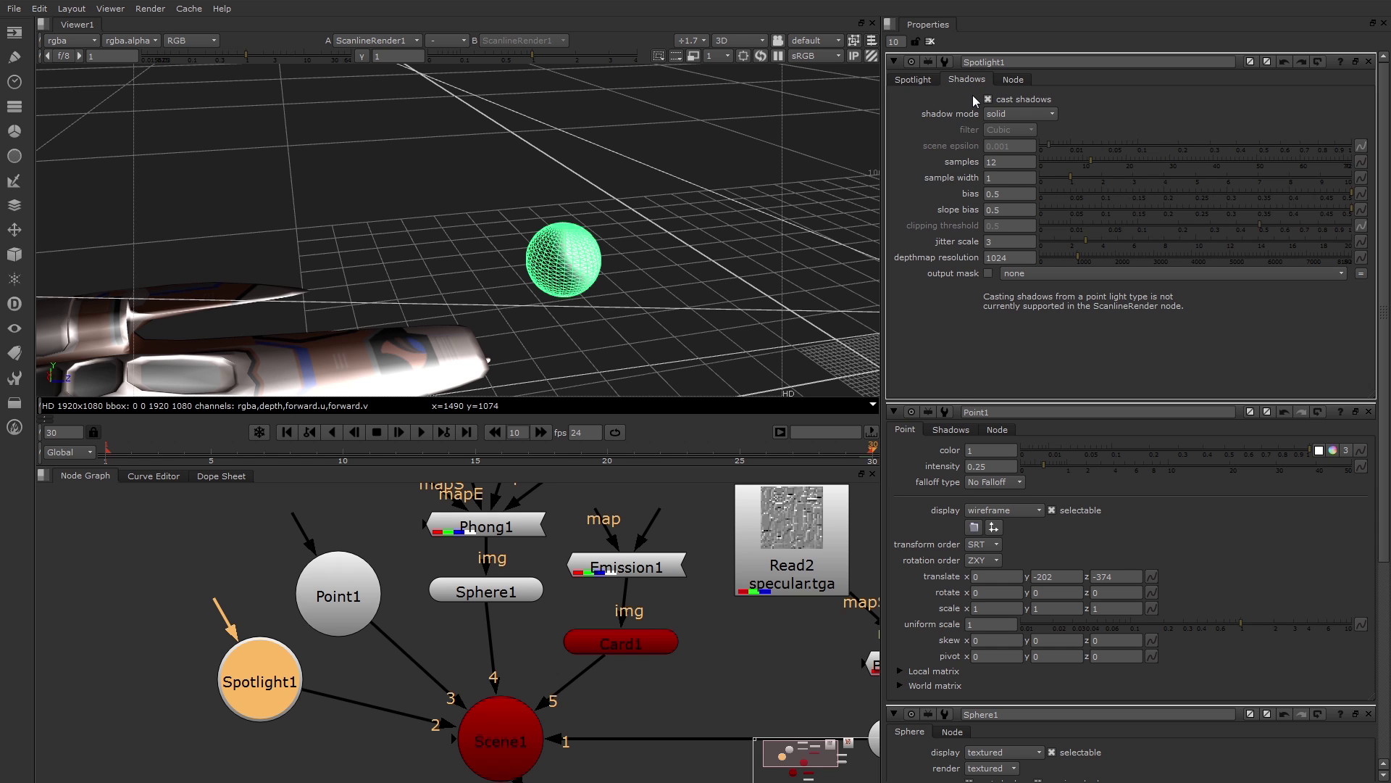
- Switch the viewer to the 2D render, sample the ship's colour, and return to the Spotlight tab
left_click(753, 45)
left_click(751, 54)
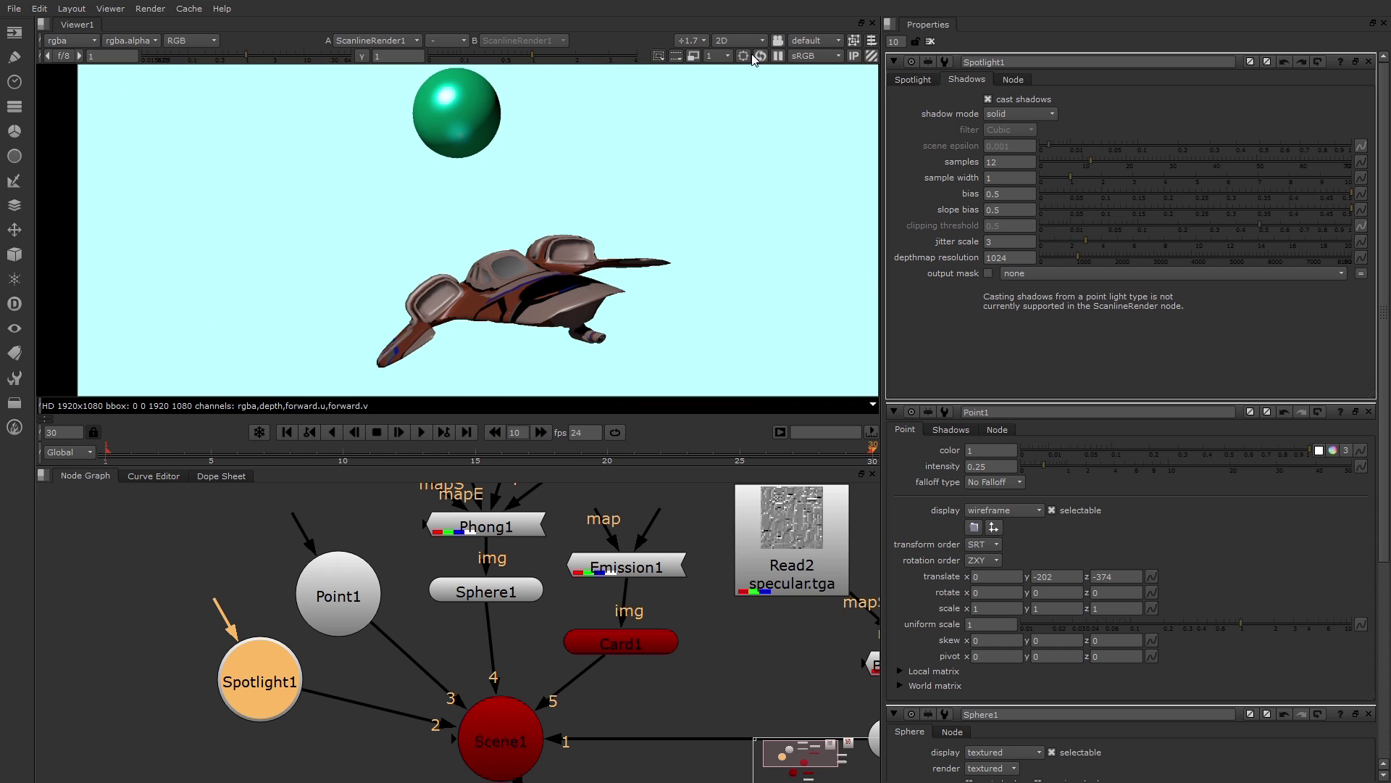
left_click(555, 294, "ctrl")
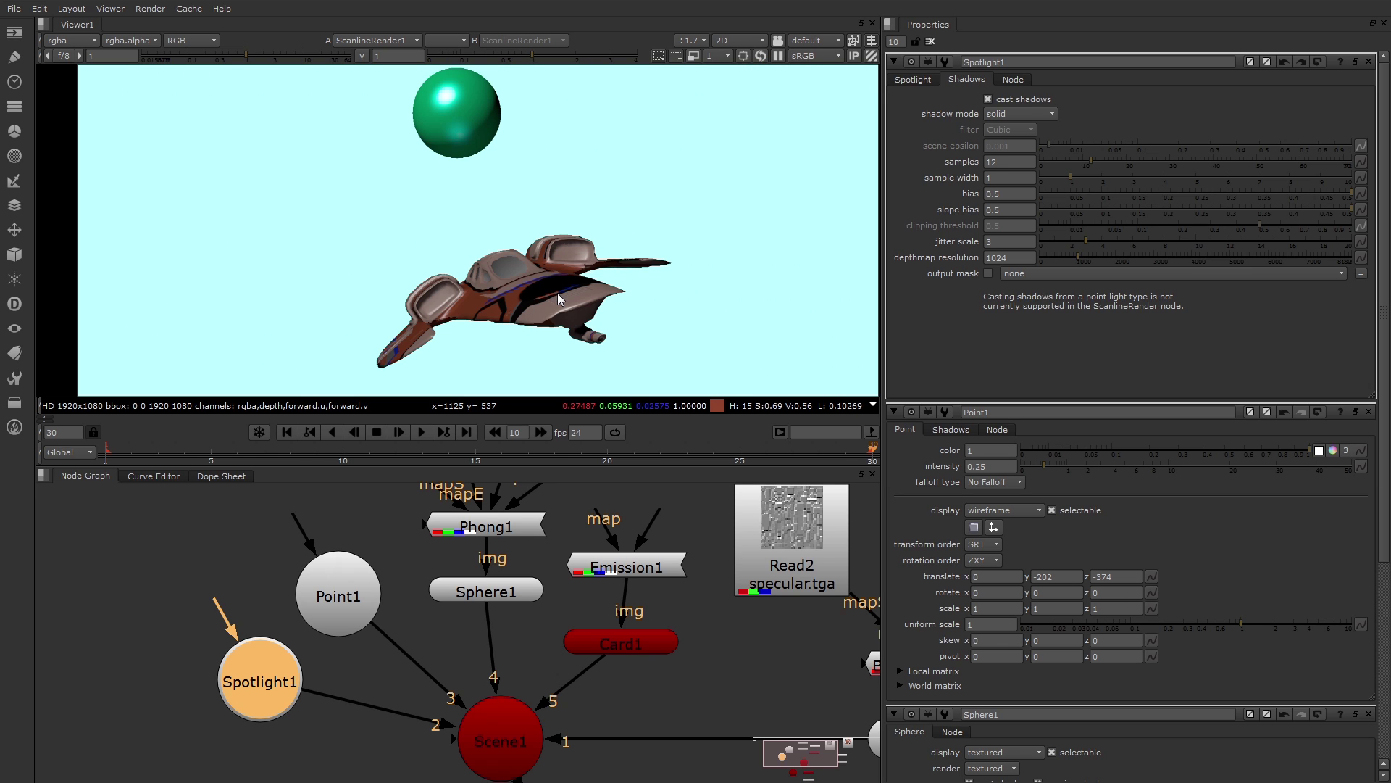
left_click(912, 80)
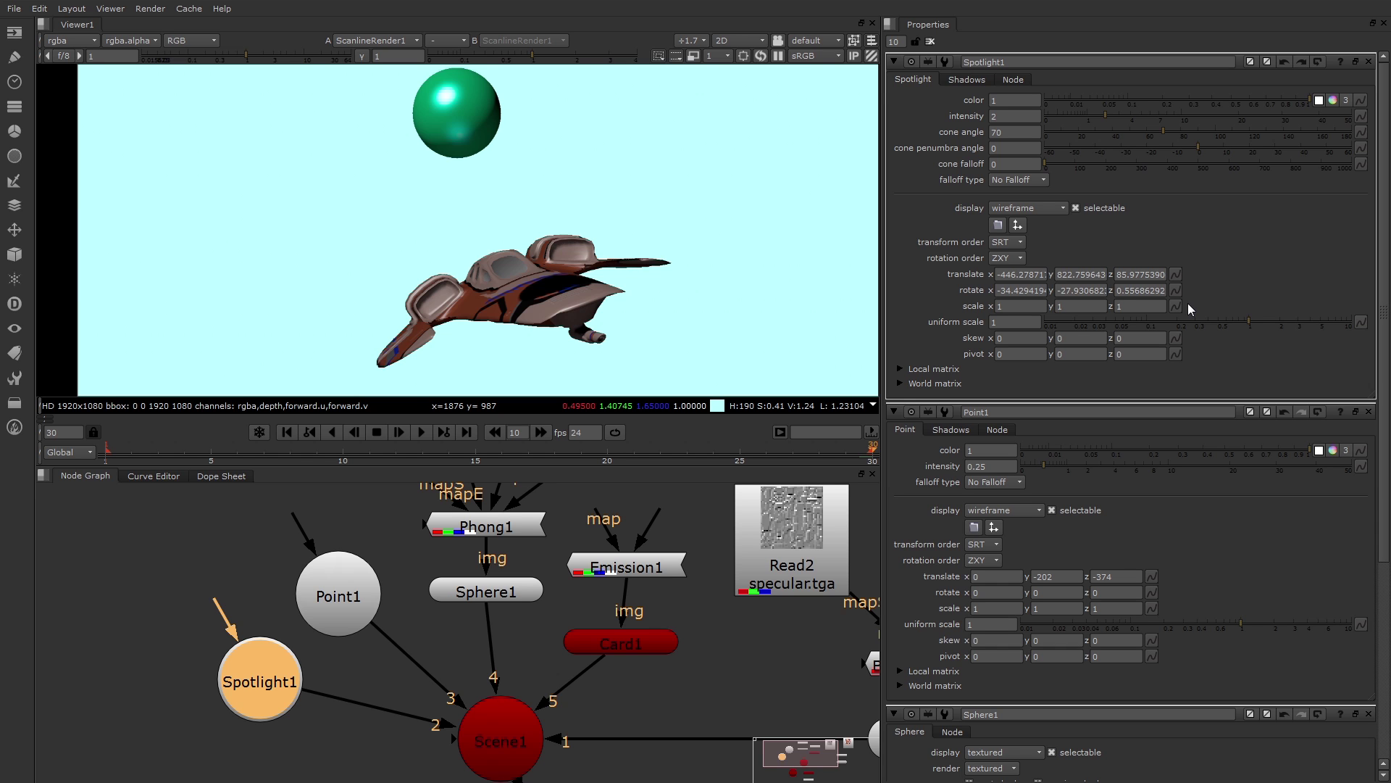
- Select Phong1, then open ReadGeo1's ship.fbx properties with frame range 1–60
middle_click_drag(722, 570, 641, 607)
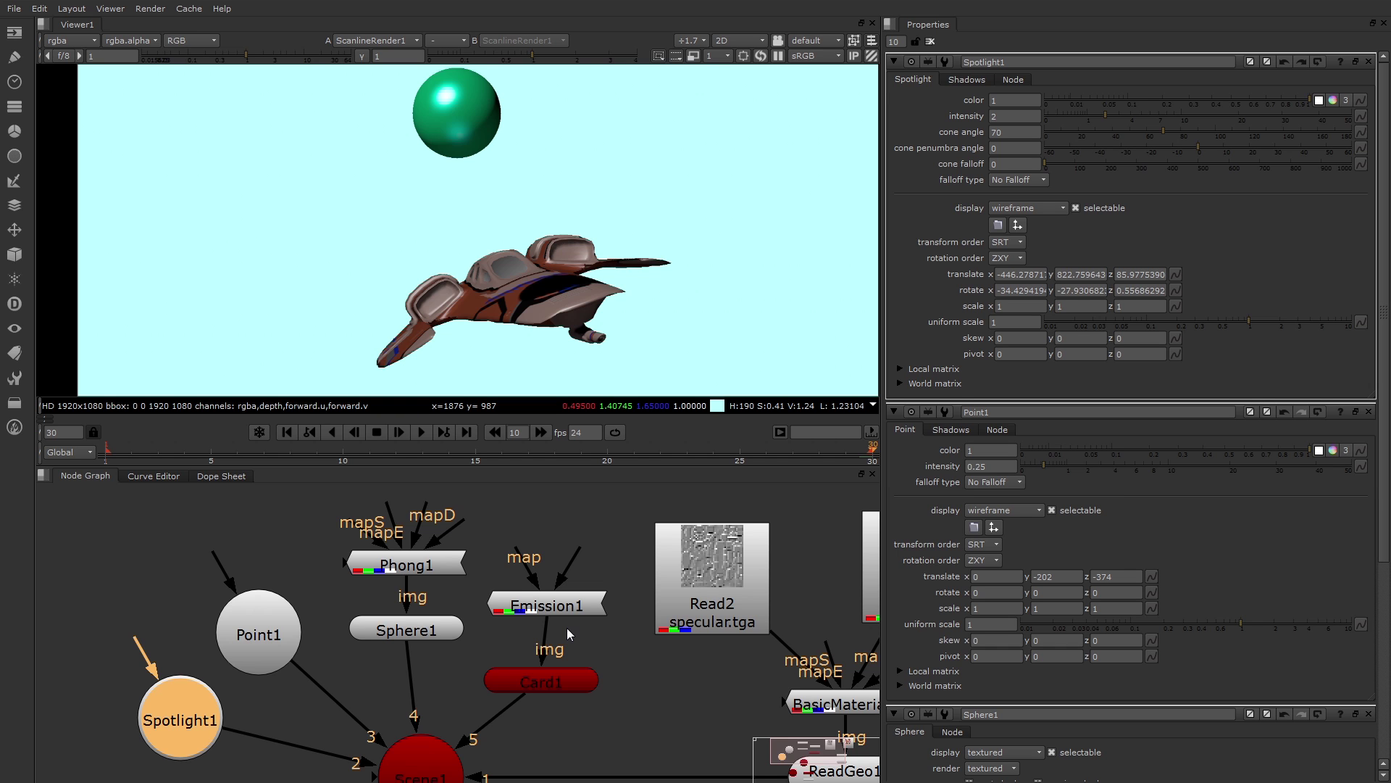
left_click(437, 565)
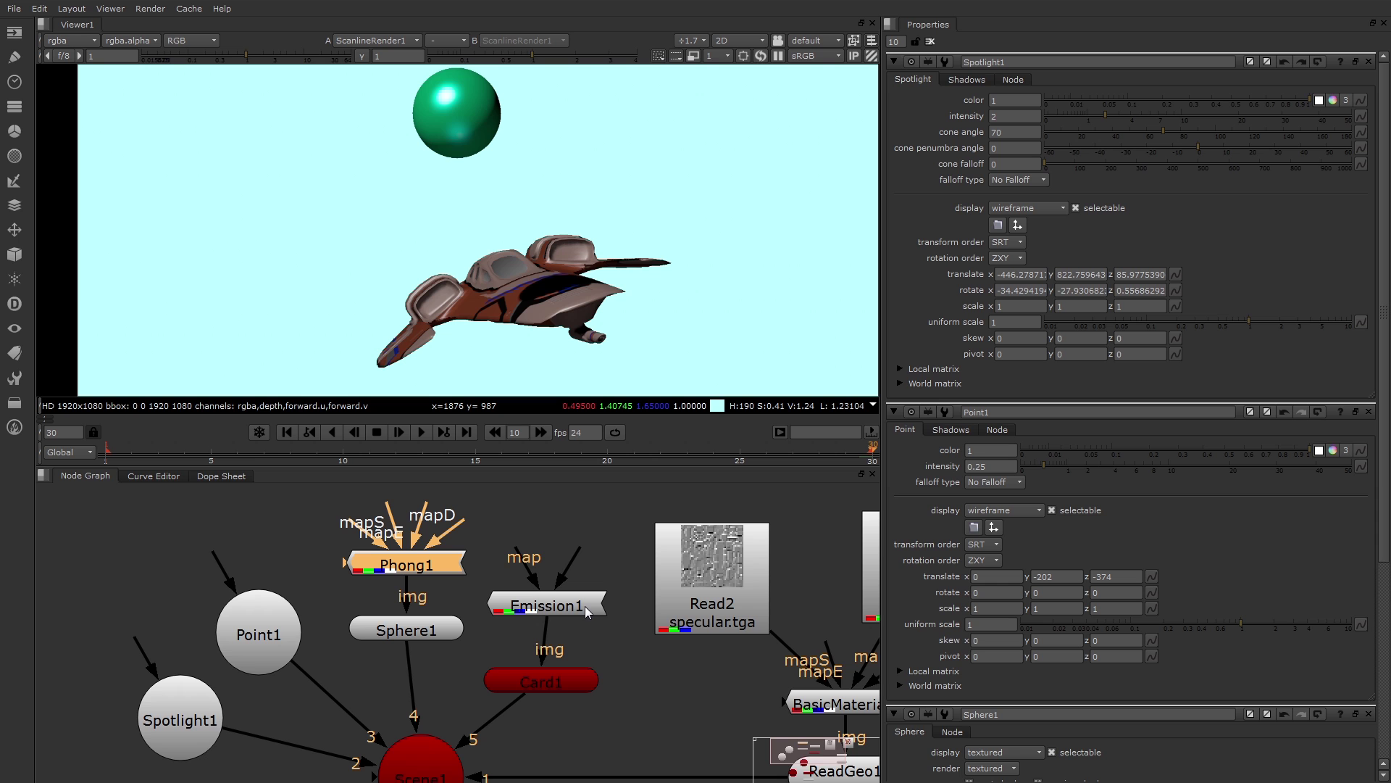
scroll(609, 568, "down", 5)
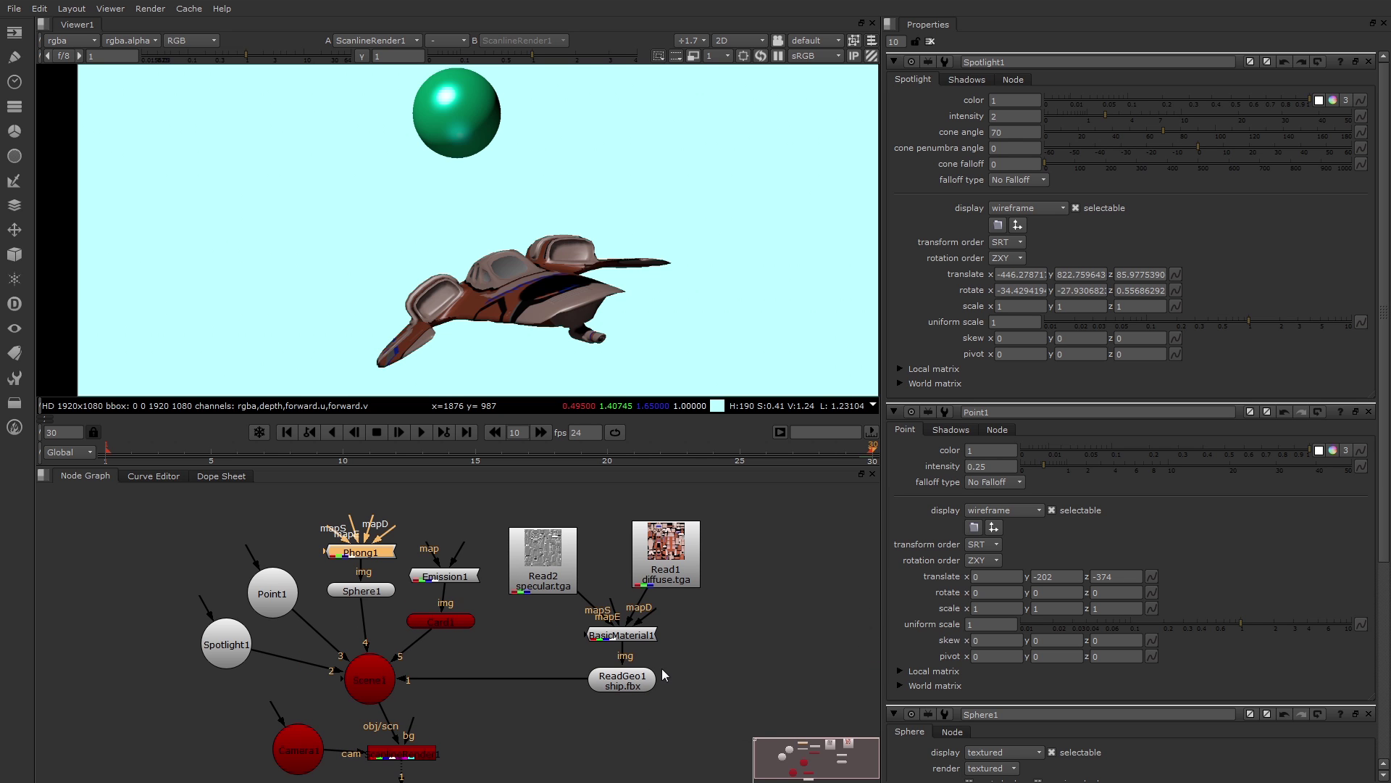
double_click(645, 681)
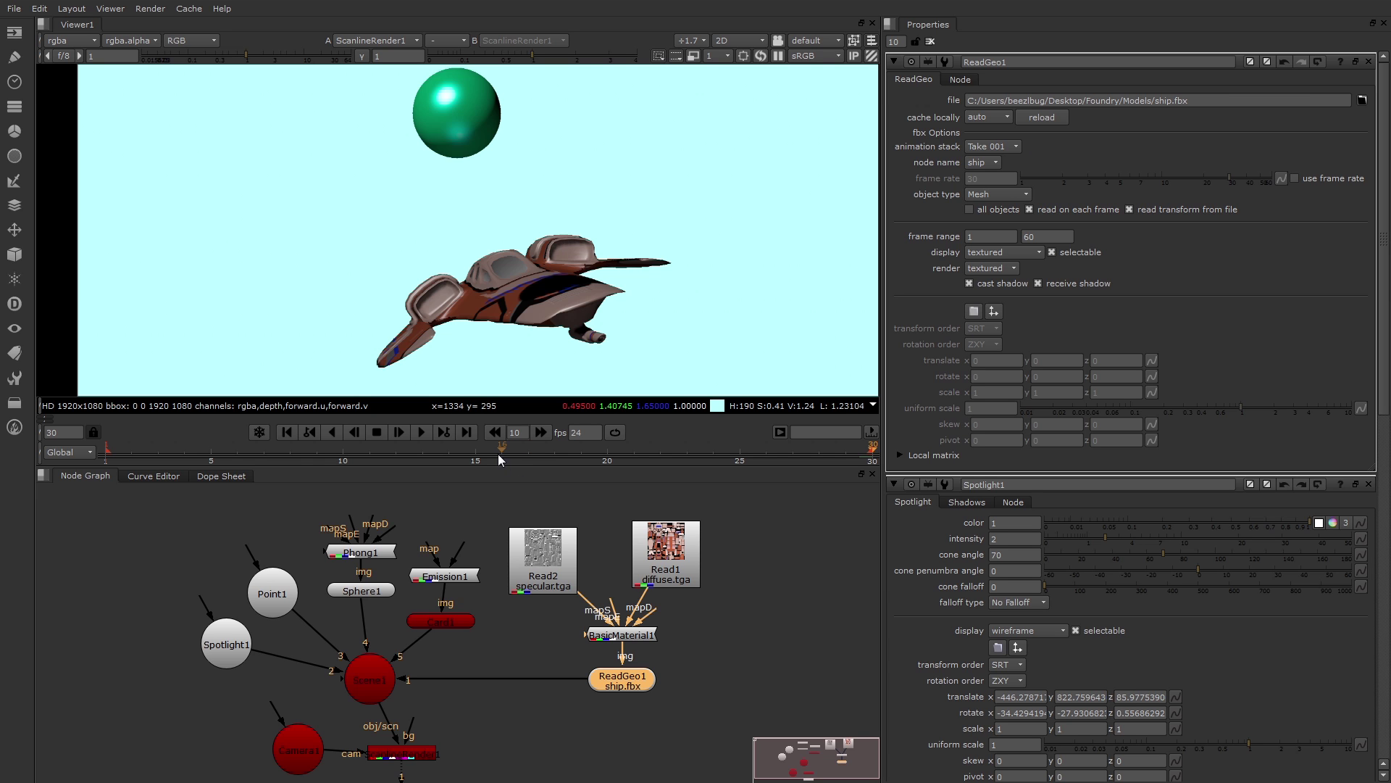
- Switch the viewer to 3D and scrub the timeline to watch the ship animate
left_click(758, 44)
left_click(755, 67)
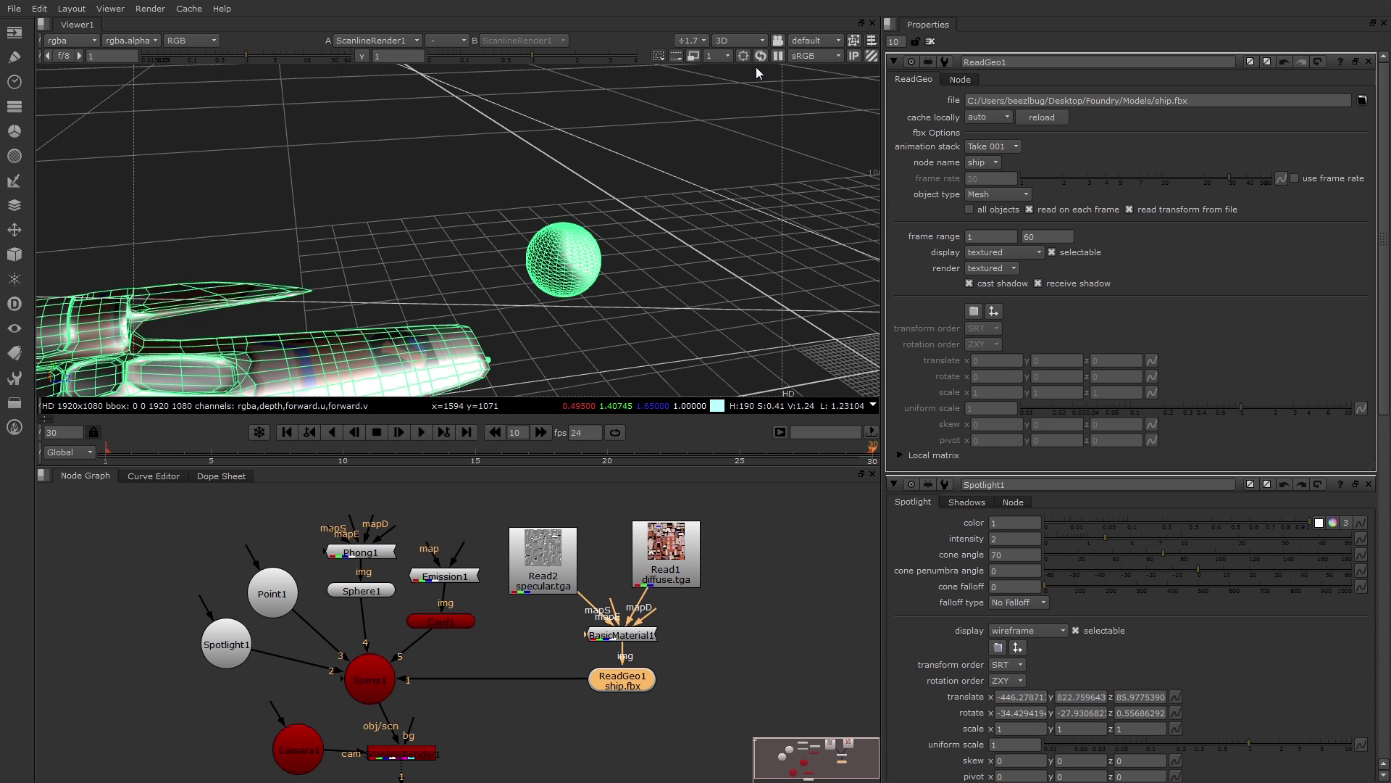
left_click(211, 450)
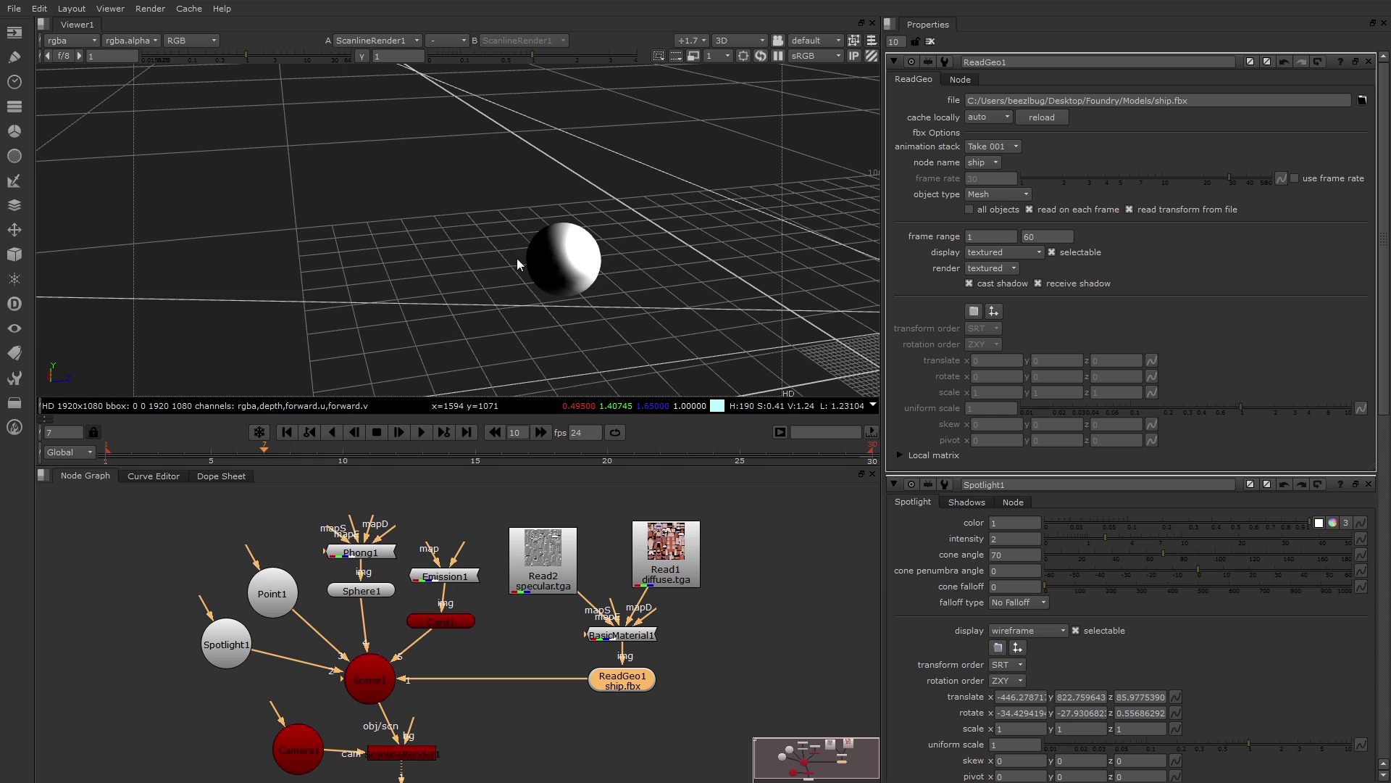
scroll(519, 261, "down", 10)
left_click_drag(244, 452, 872, 454)
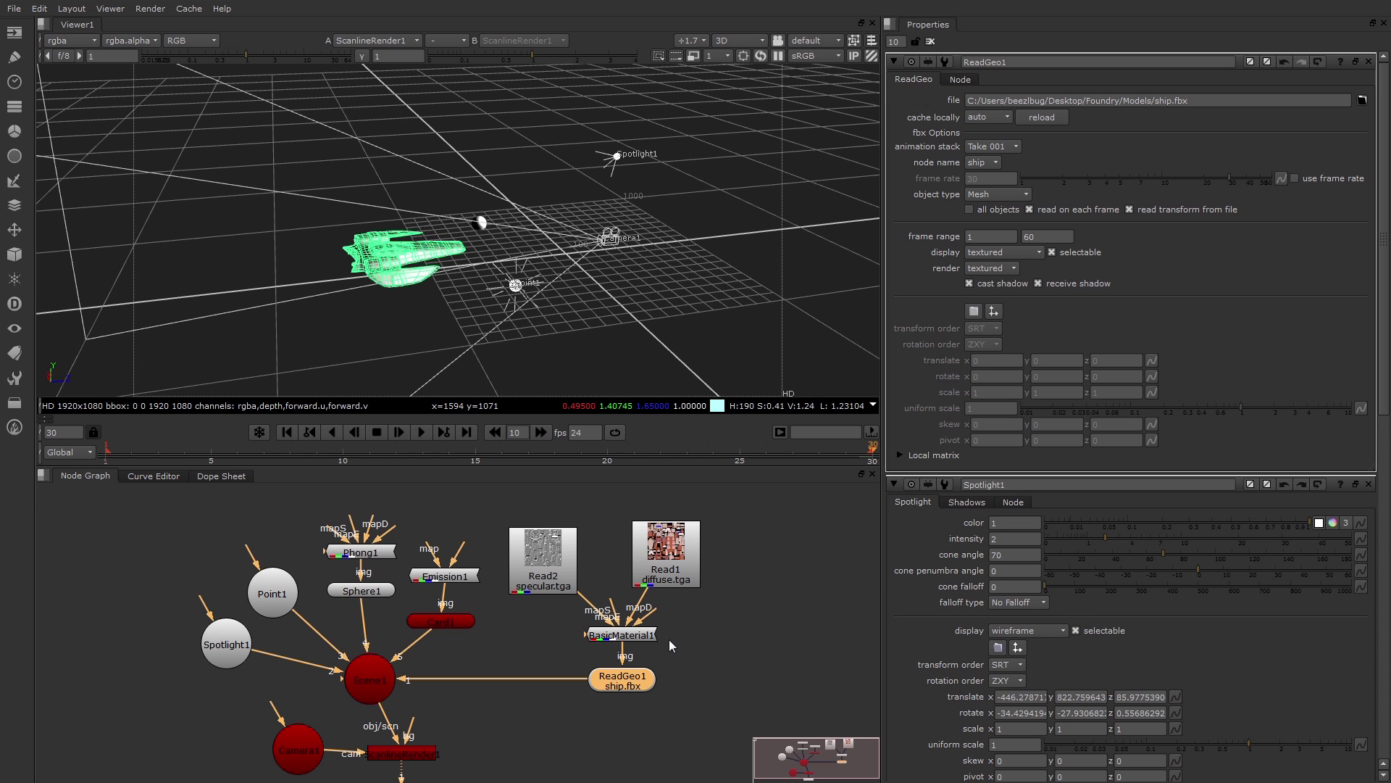
scroll(668, 556, "up", 2)
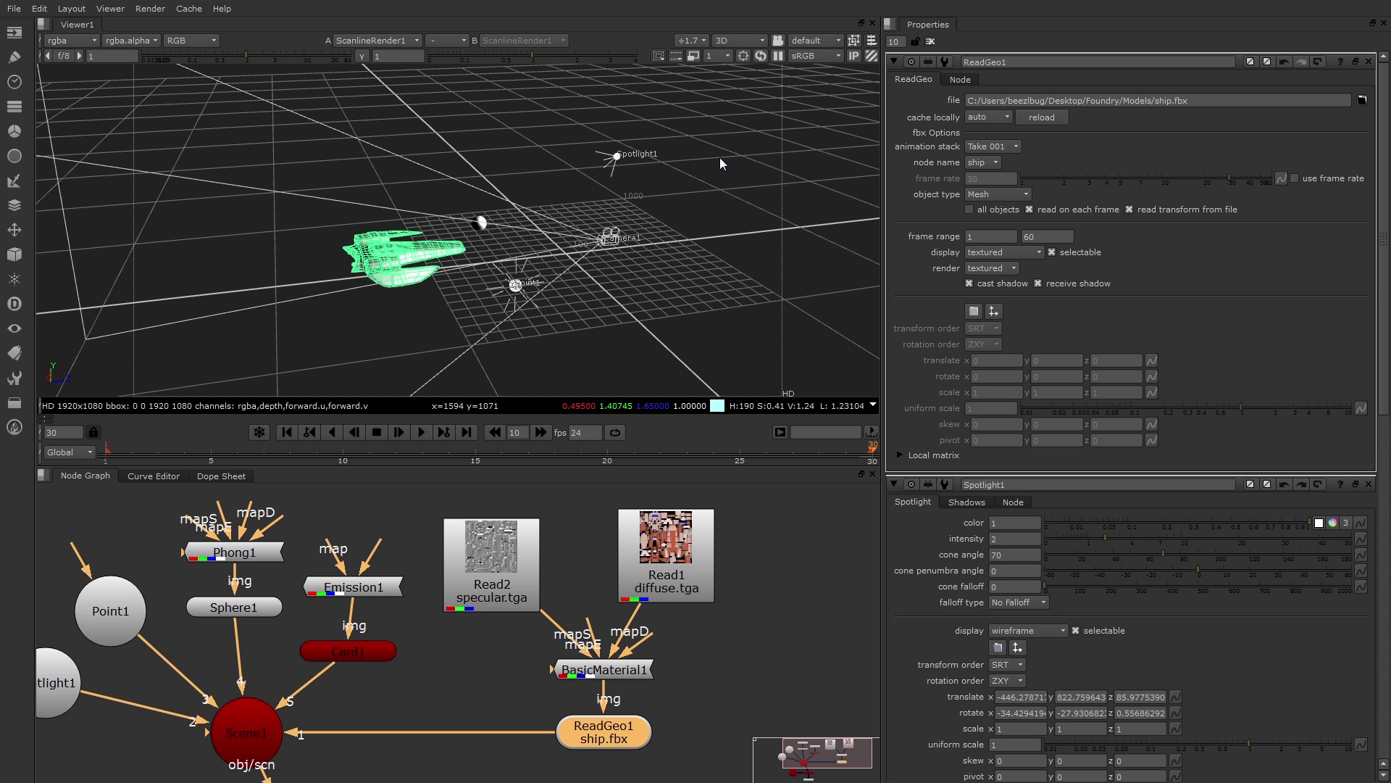
- Switch the viewer to 2D, close all four properties panels, and pan the node graph
left_click(761, 41)
left_click(761, 57)
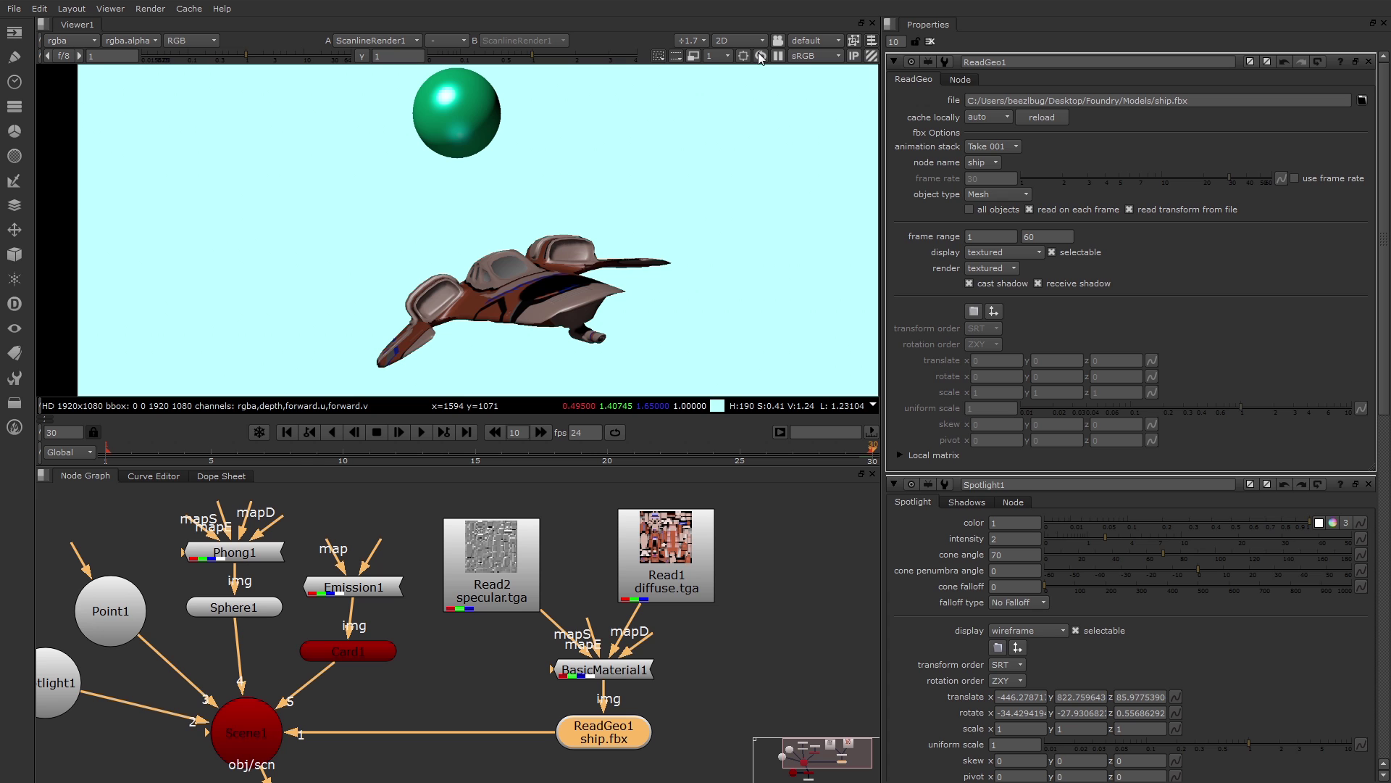
left_click(1369, 61)
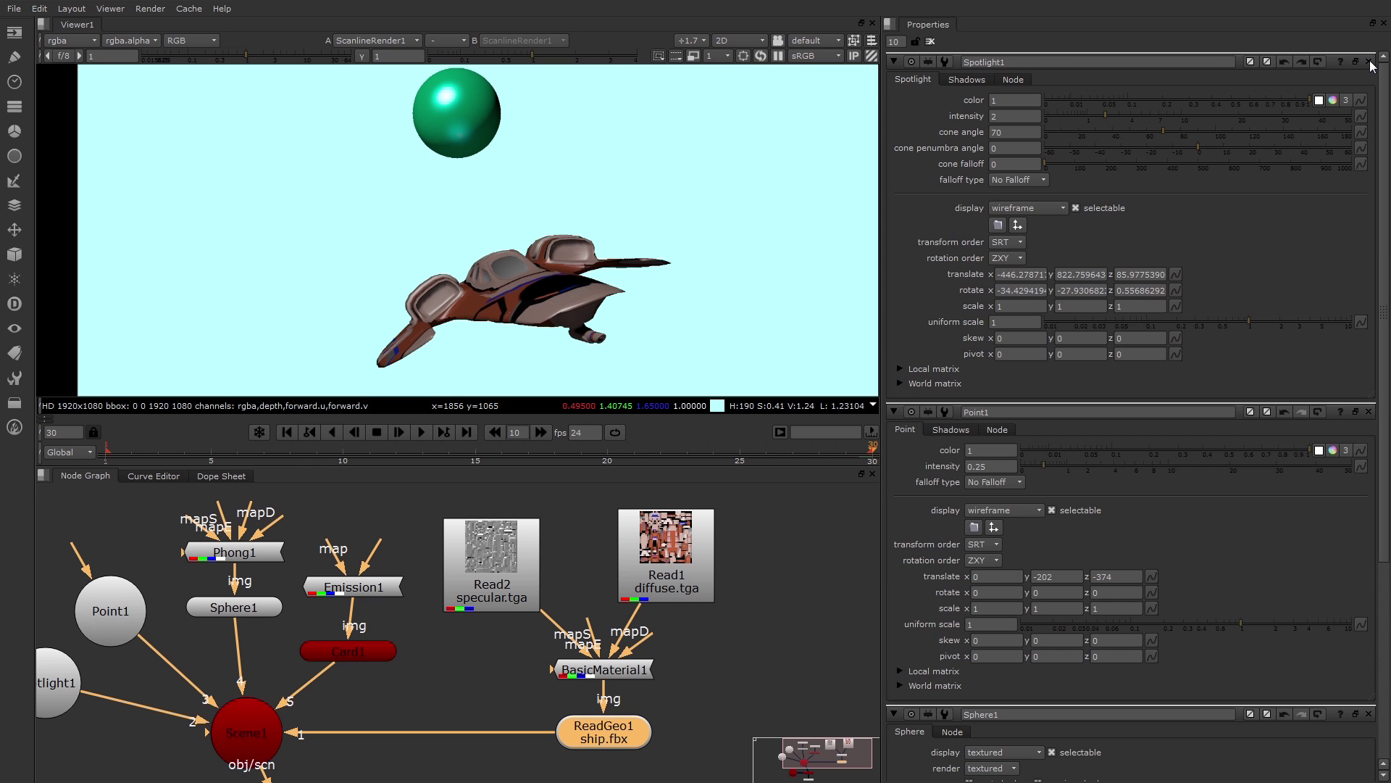
left_click(1369, 61)
left_click(1368, 62)
left_click(1369, 61)
scroll(474, 586, "down", 3)
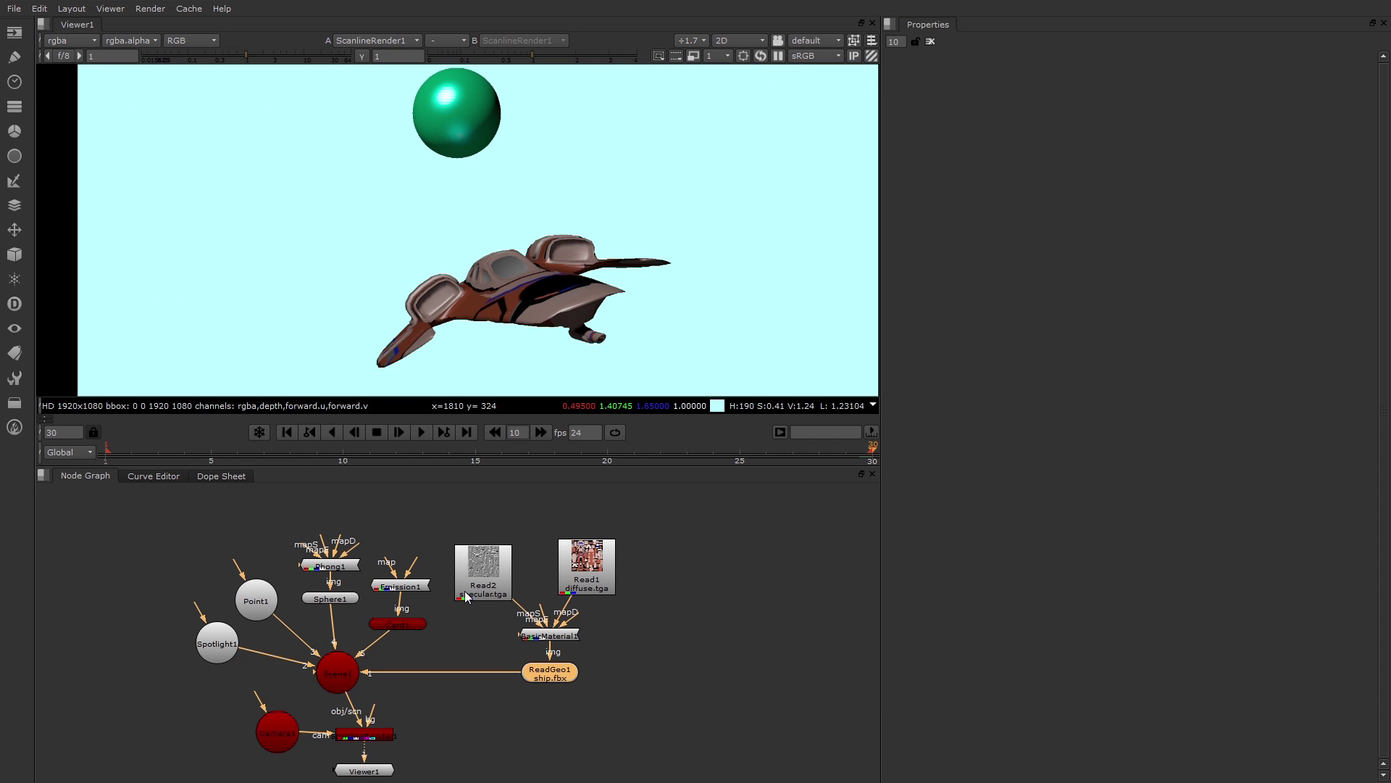
middle_click_drag(419, 653, 437, 611)
- Set ScanlineRender1's MultiSample samples to 8 and zoom in on the motion-blurred ship
double_click(395, 690)
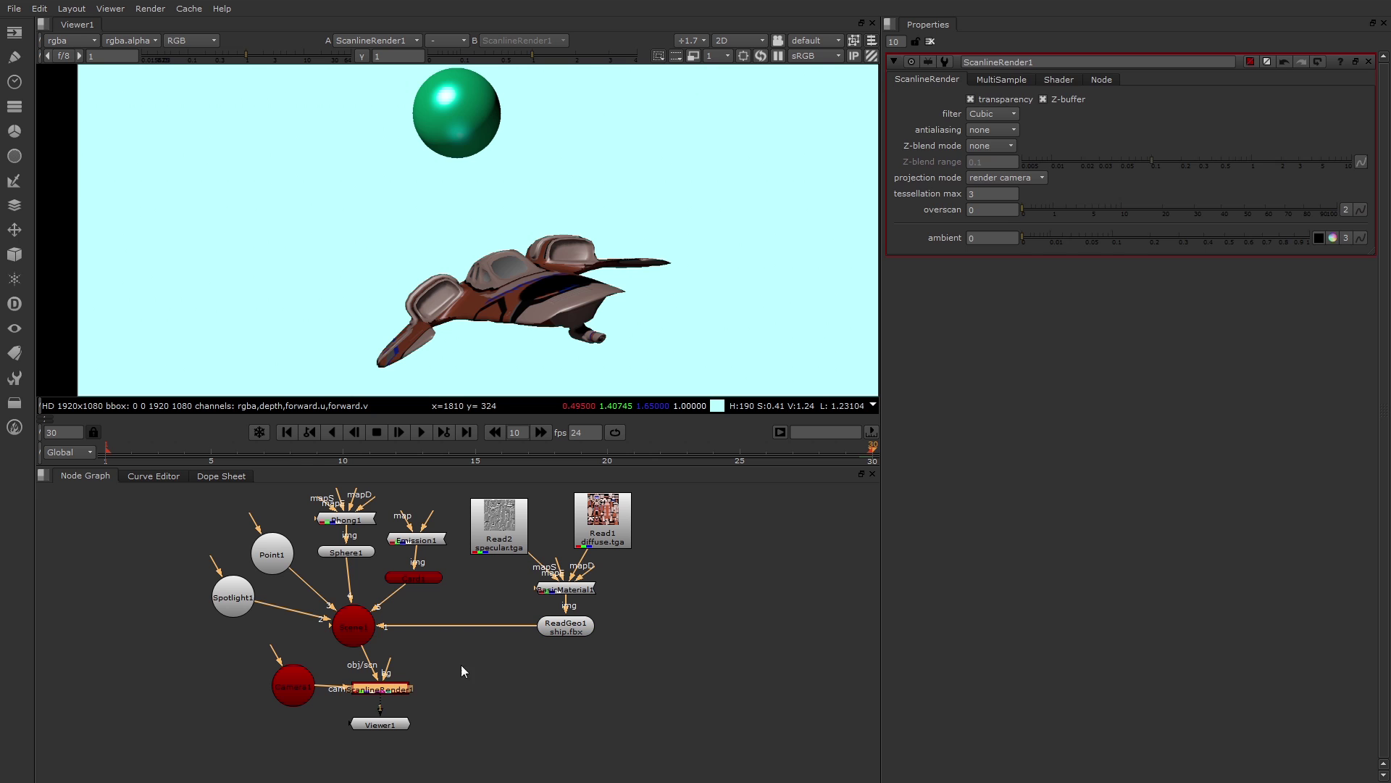
left_click(1009, 79)
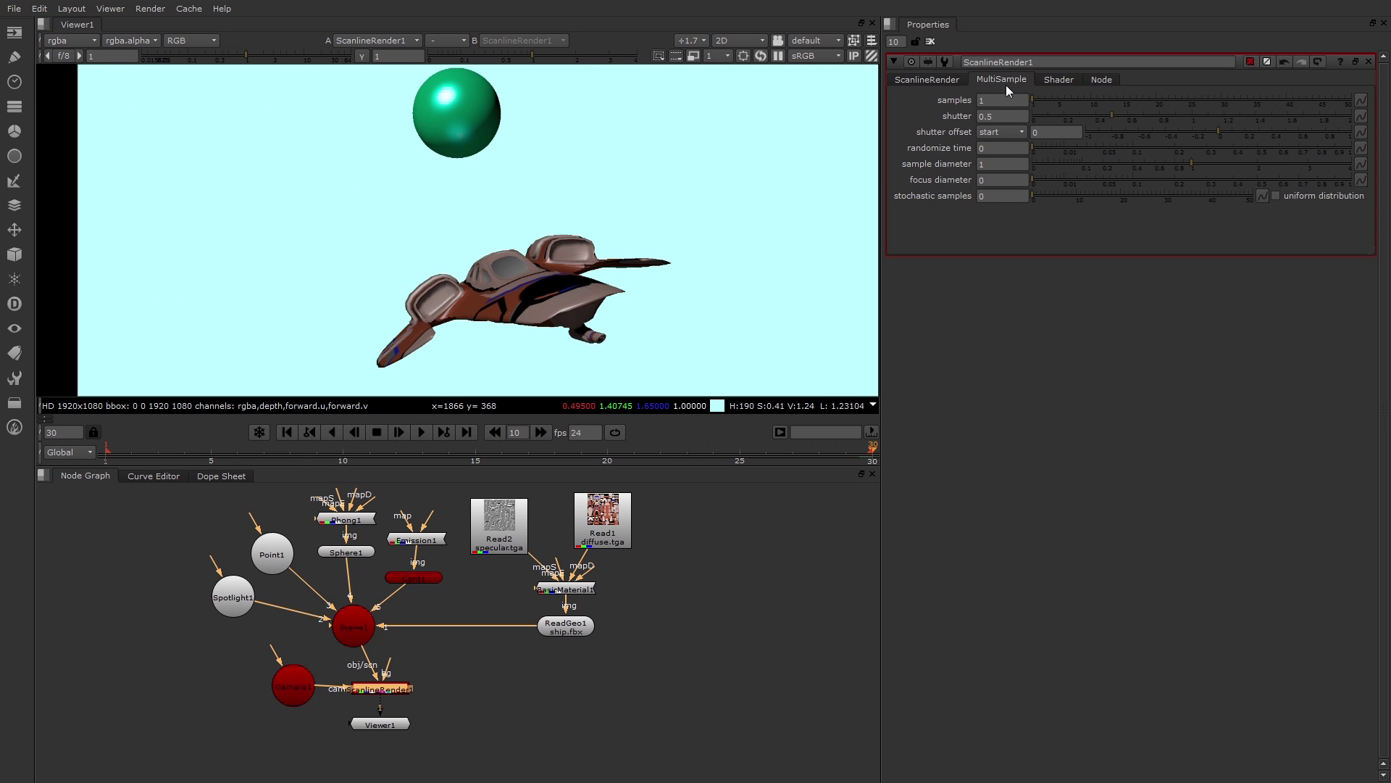
left_click(978, 100)
key("Return")
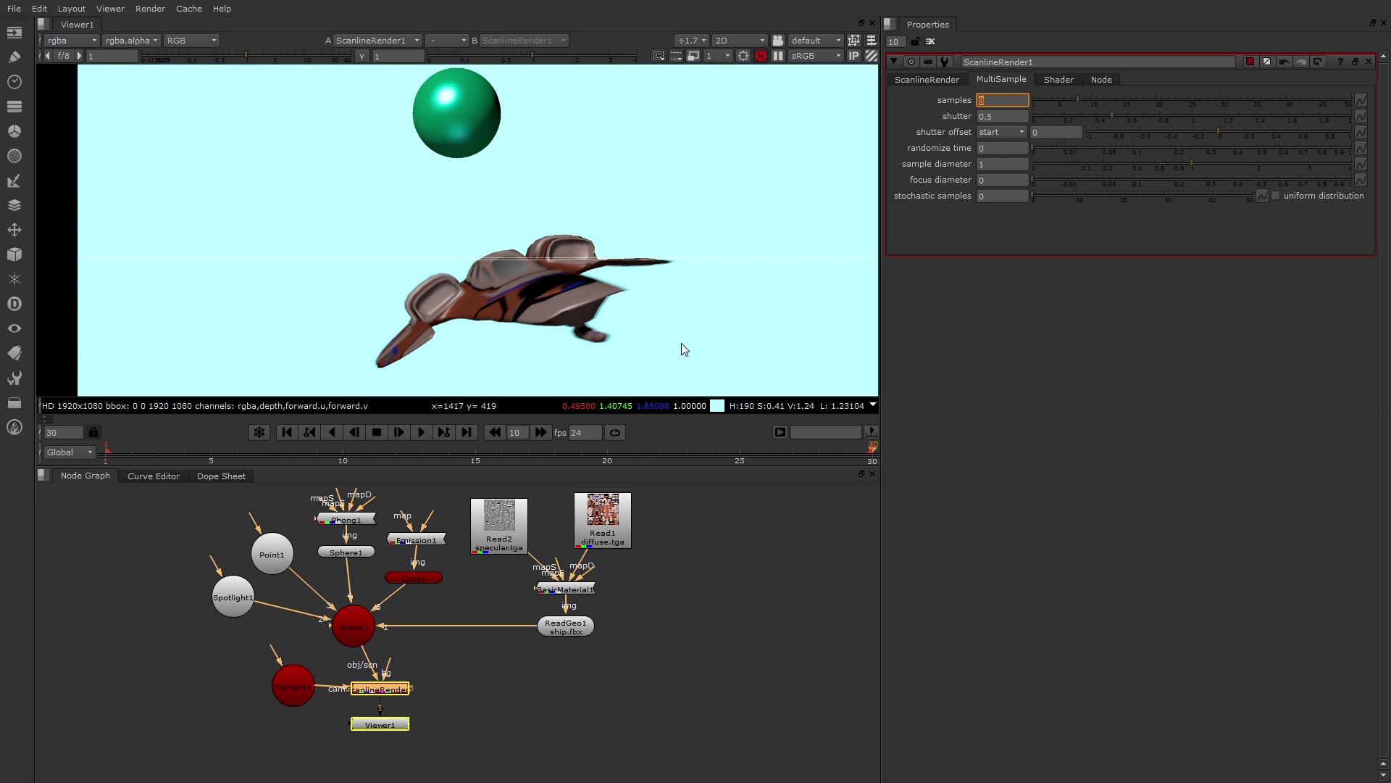
scroll(610, 330, "up", 2)
scroll(611, 330, "up", 2)
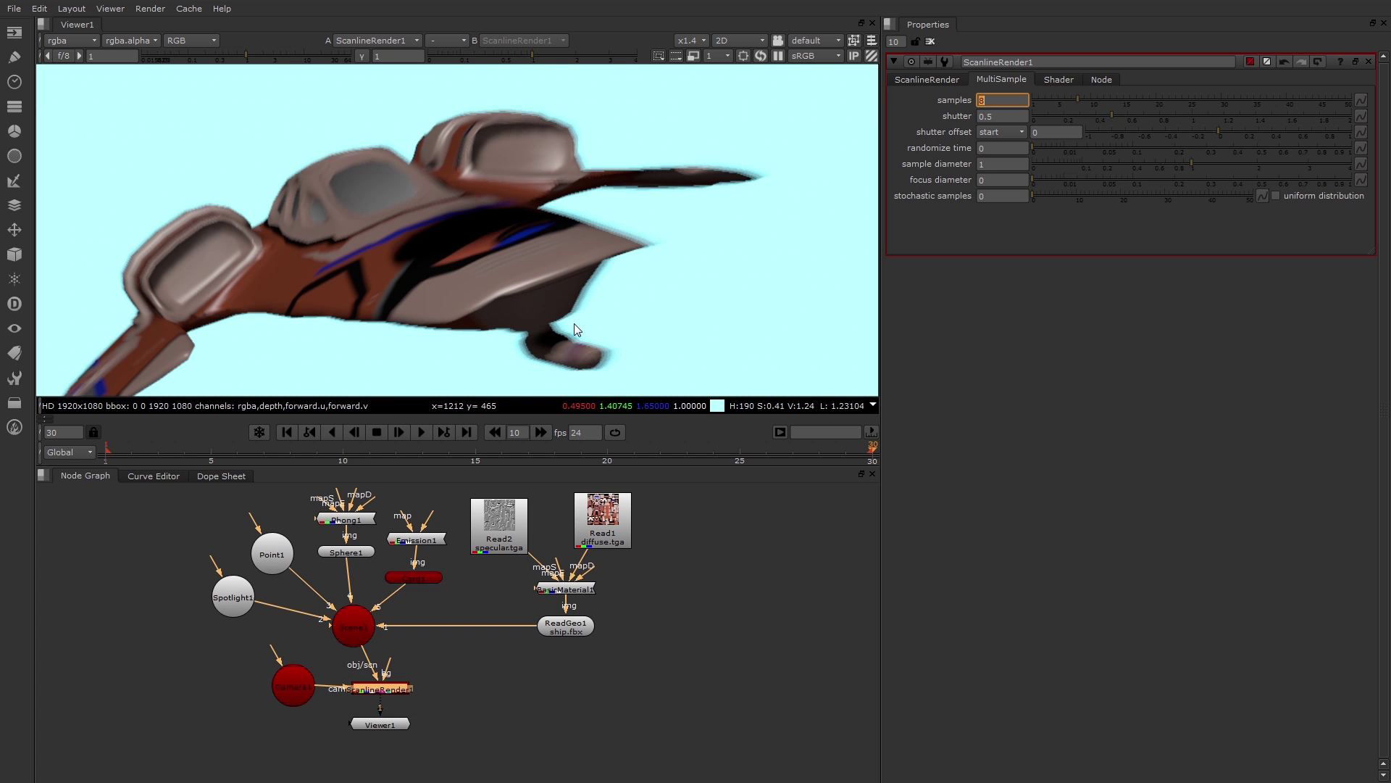
scroll(576, 323, "down", 3)
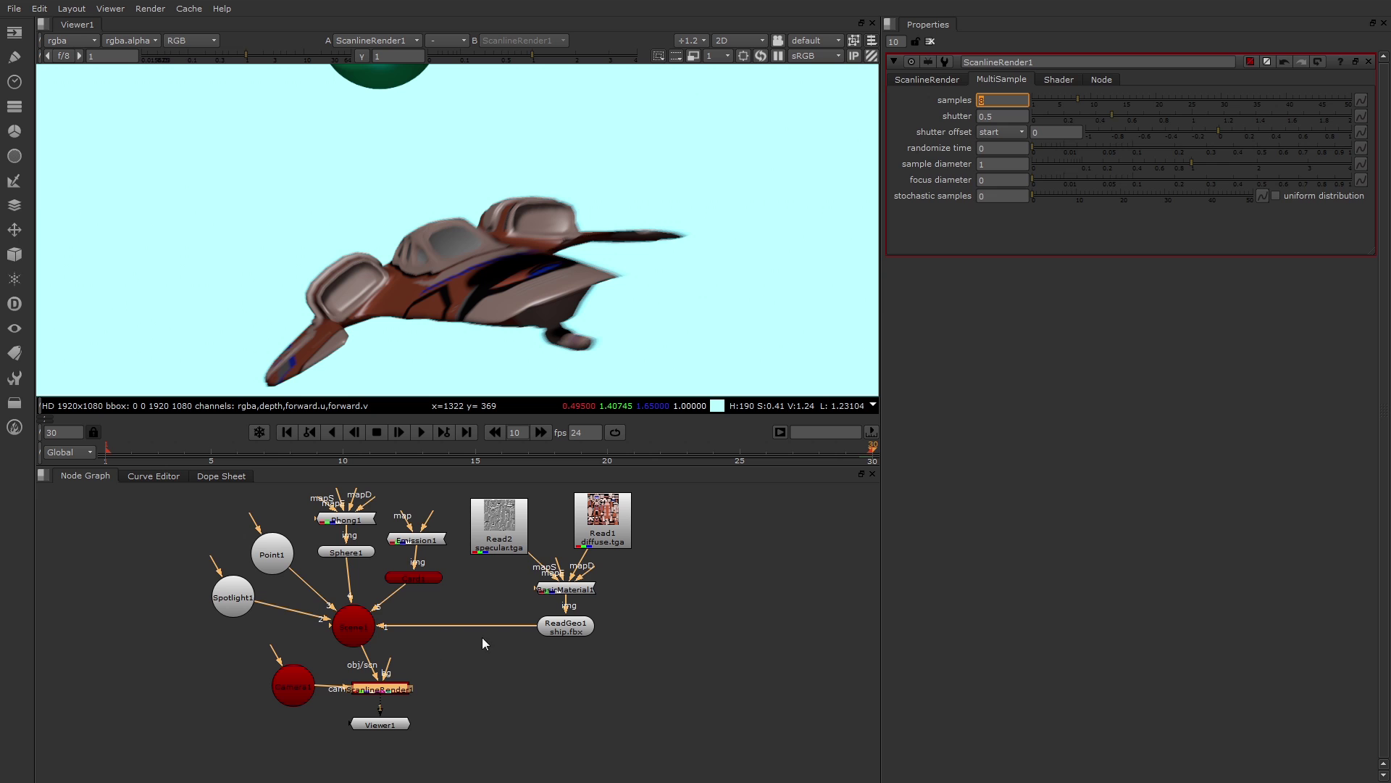
- Show Camera1's Camera tab: translate 0, 71.3, 287.5 and rotate x 2.175
double_click(287, 694)
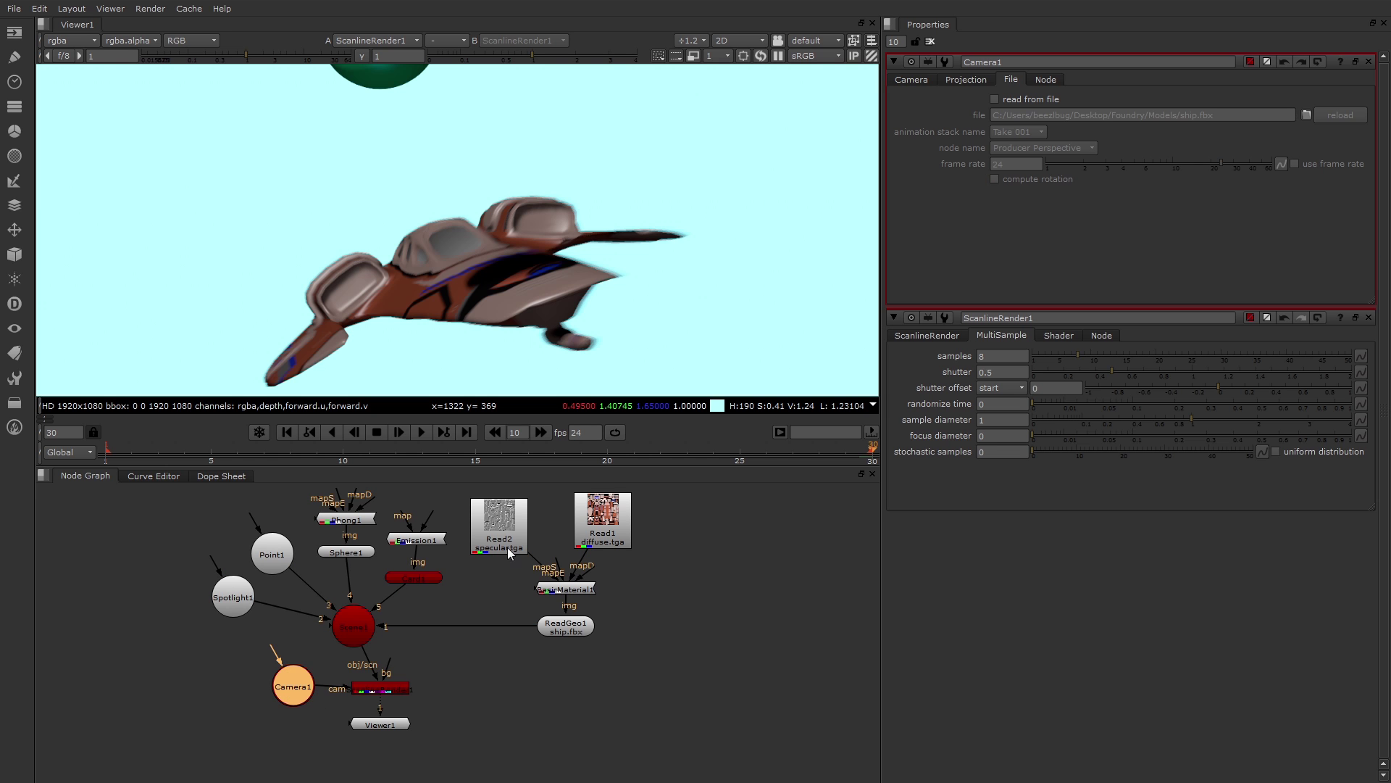
left_click(914, 79)
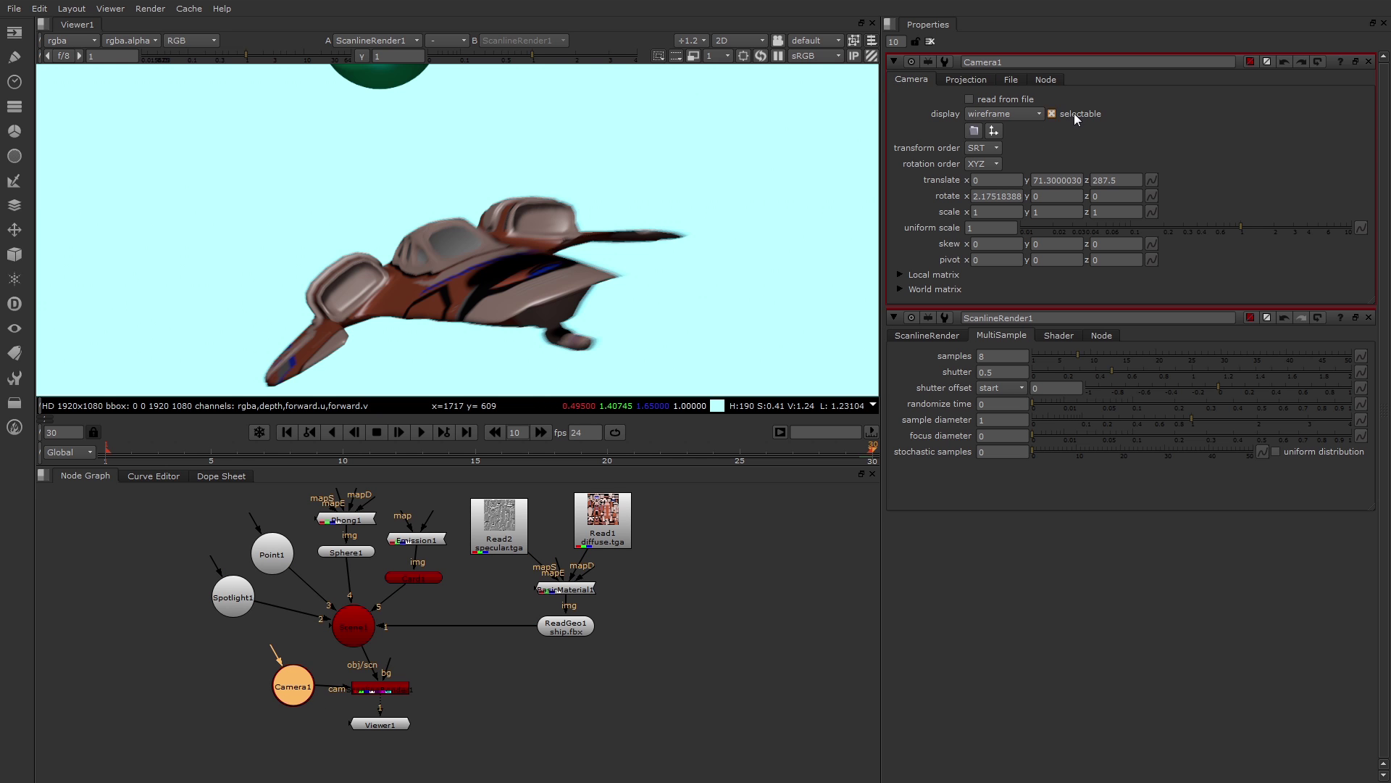